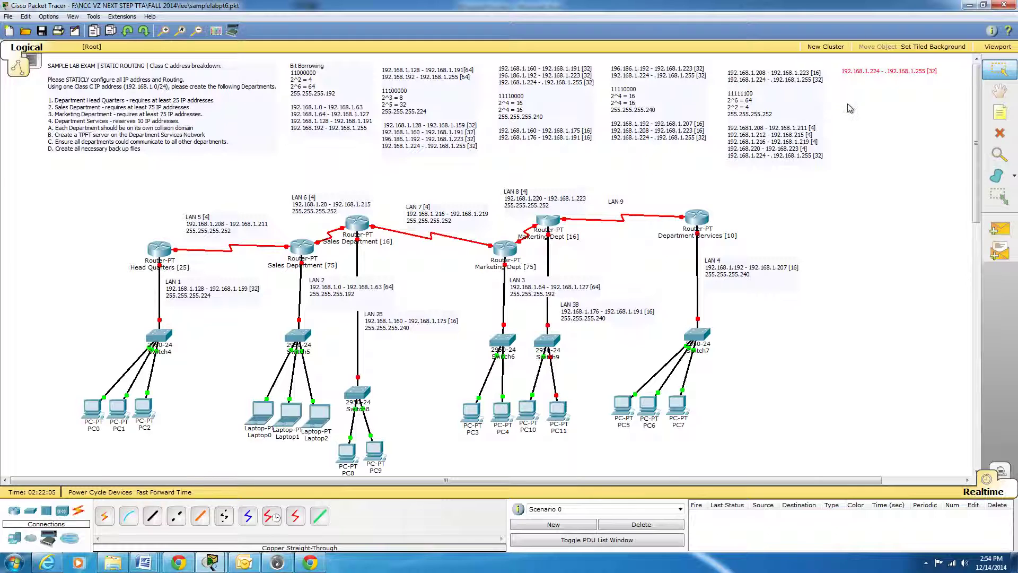
Shift the 192.168.1.224 - .192.168.1.255 [32] note slightly farther from the neighbouring calculation notes.
{"action": "left_click", "coordinate": [894, 71]}
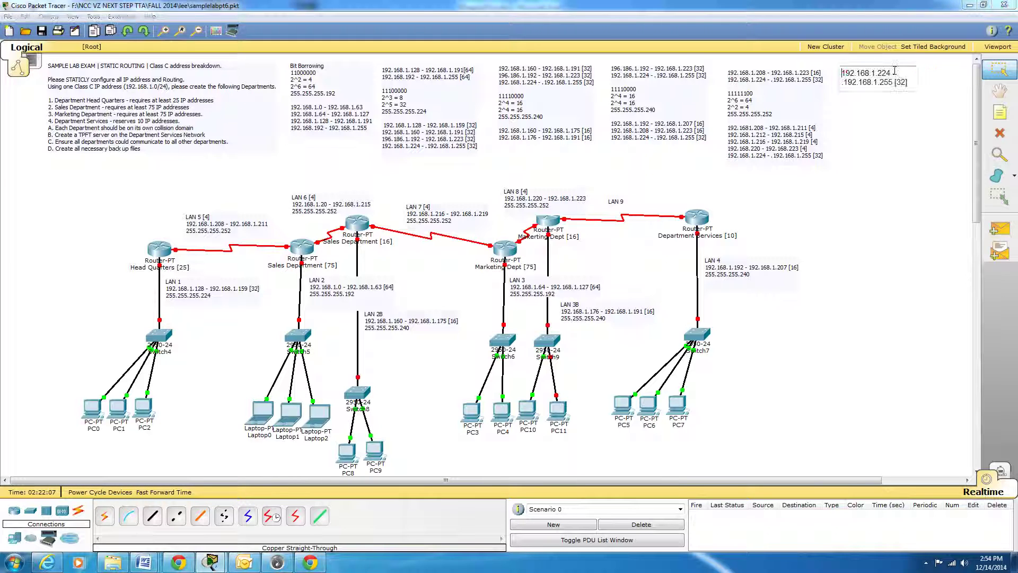
{"action": "left_click", "coordinate": [947, 140]}
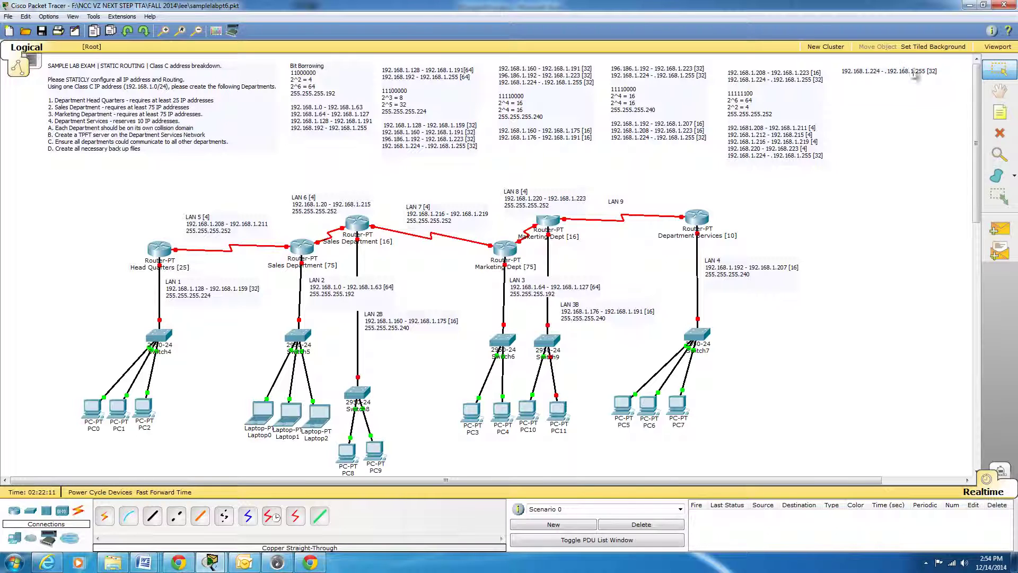
{"action": "mouse_move", "coordinate": [902, 73]}
{"action": "left_mouse_down"}
{"action": "mouse_move", "coordinate": [913, 73]}
{"action": "mouse_move", "coordinate": [903, 74]}
{"action": "left_mouse_up"}
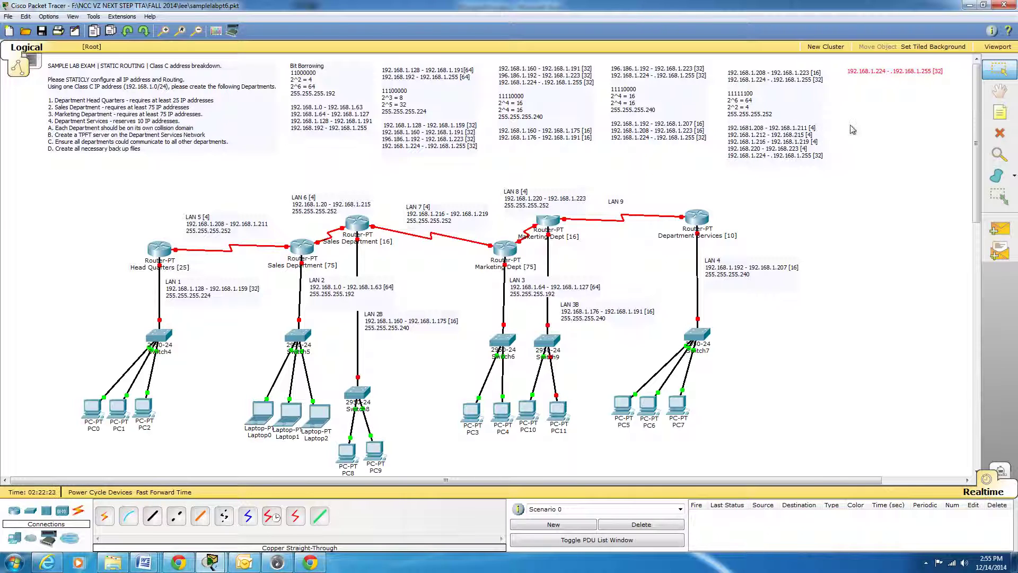
Add the binary octet 11111100 beneath a blank line in the 192.168.1.224 - .192.168.1.255 [32] note.
{"action": "double_click", "coordinate": [905, 84]}
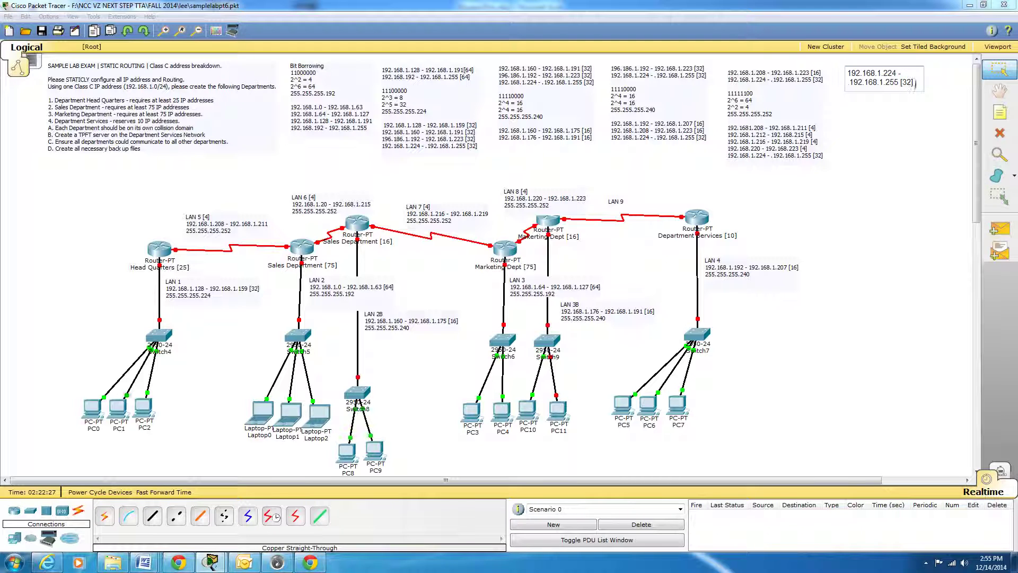
{"action": "key", "text": "Return"}
{"action": "key", "text": "Return"}
{"action": "type", "text": "111111"}
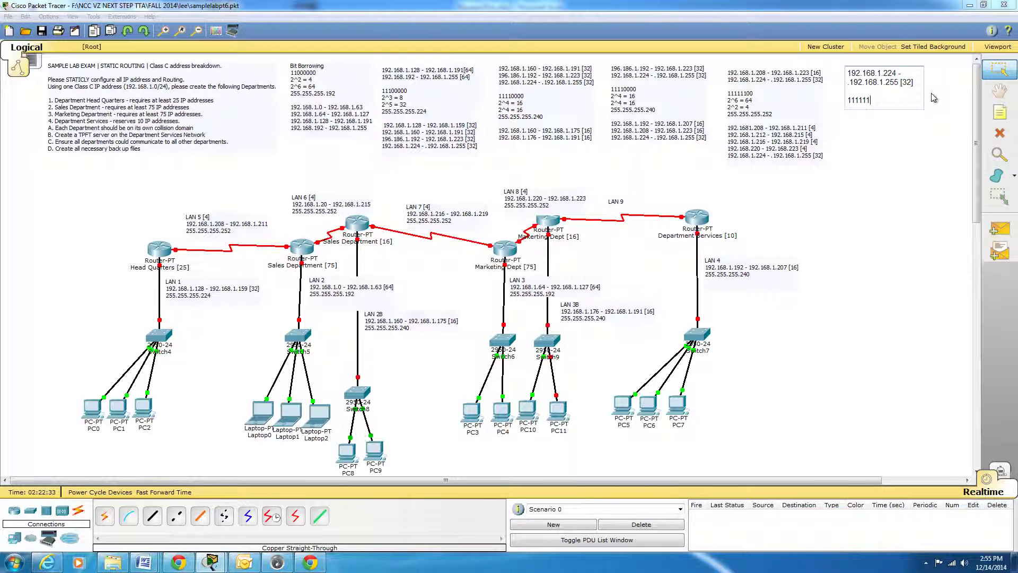
{"action": "type", "text": "00"}
{"action": "key", "text": "Return"}
Add the subnet calculations 2^6 = 64 and 2^2 = 4 below the binary octet 11111100 in the note.
{"action": "type", "text": "2^6 = 65"}
{"action": "key", "text": "BackSpace"}
{"action": "type", "text": "4"}
{"action": "key", "text": "Return"}
{"action": "type", "text": "2^2"}
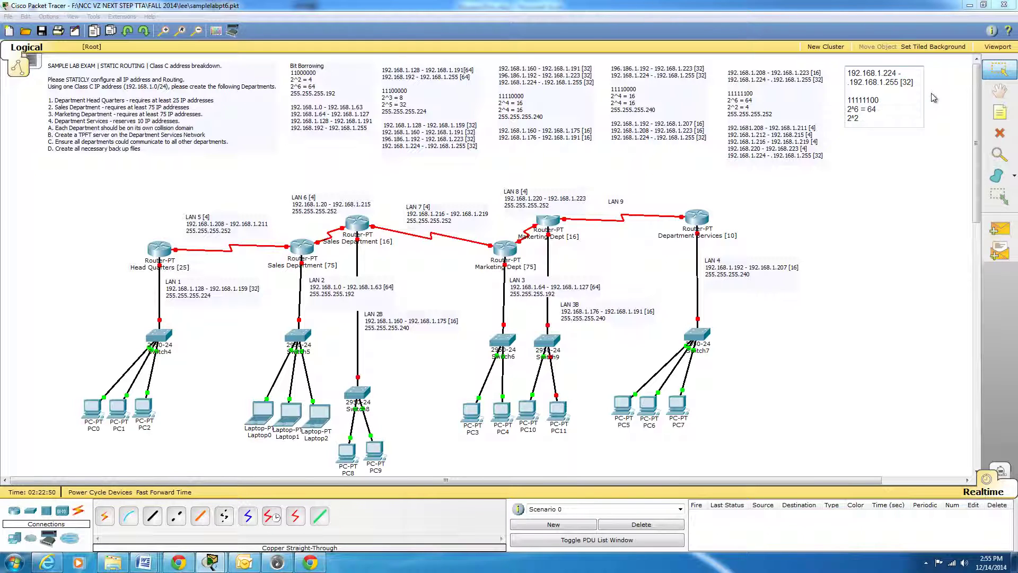
{"action": "type", "text": " = 4"}
{"action": "key", "text": "Return"}
Add the subnet mask 255.255.255.252 below the calculations and leave a blank line after it.
{"action": "type", "text": "255.255.255.252"}
{"action": "key", "text": "Return"}
{"action": "key", "text": "Return"}
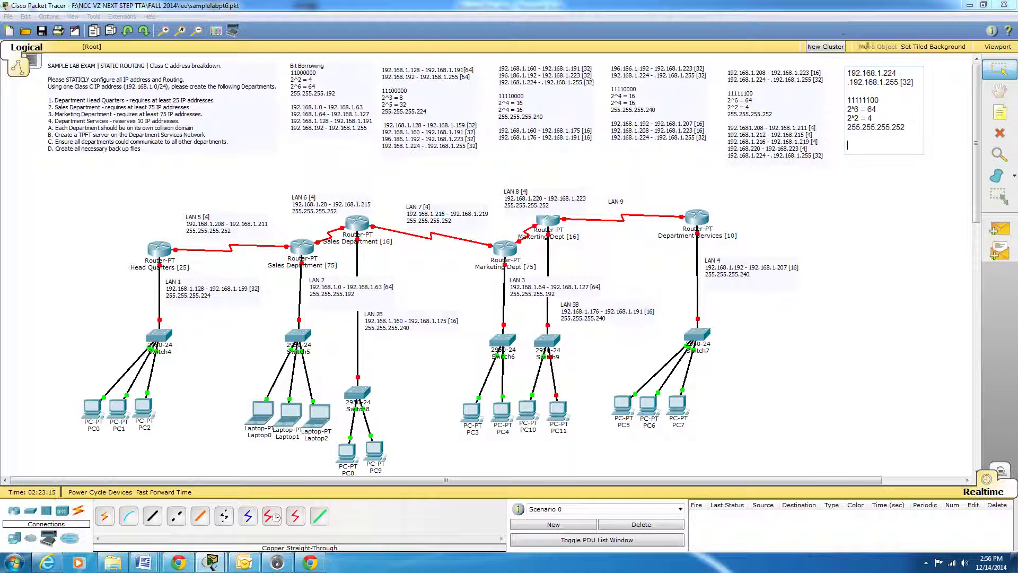
Add the first subnet range, 192.168.1.222 - 192.168.1.227 [4], below the mask in the note.
{"action": "left_click_drag", "start_coordinate": [913, 84], "coordinate": [845, 72]}
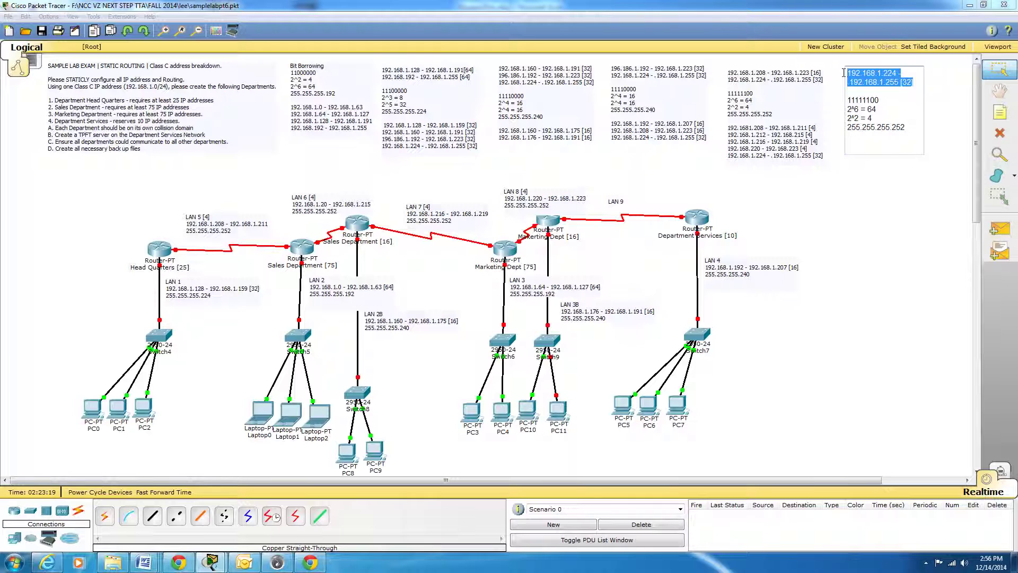
{"action": "left_click", "coordinate": [855, 145]}
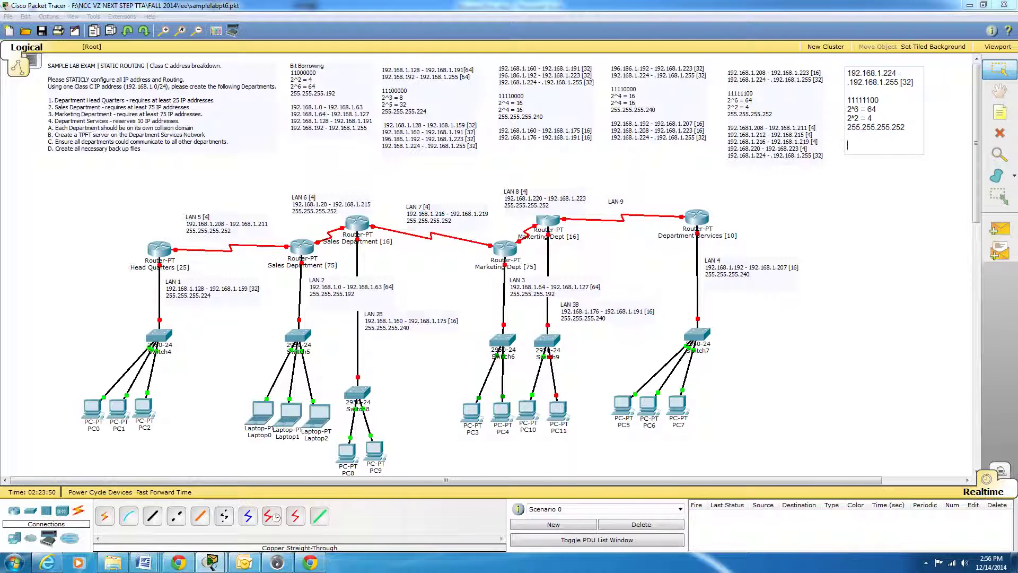
{"action": "type", "text": "192.168.1.222 - 192.168."}
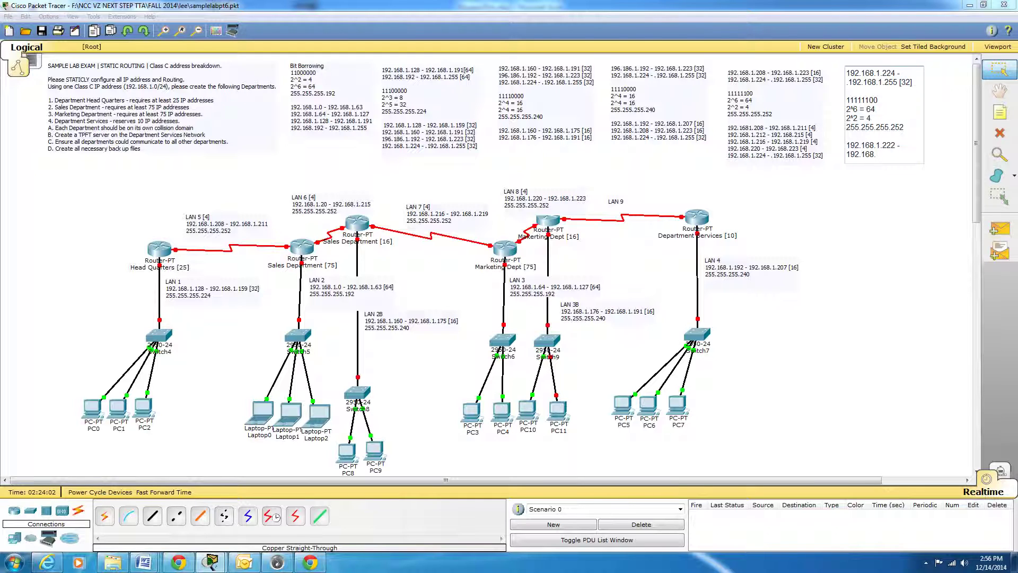
{"action": "type", "text": "1.227 [4]"}
{"action": "key", "text": "Return"}
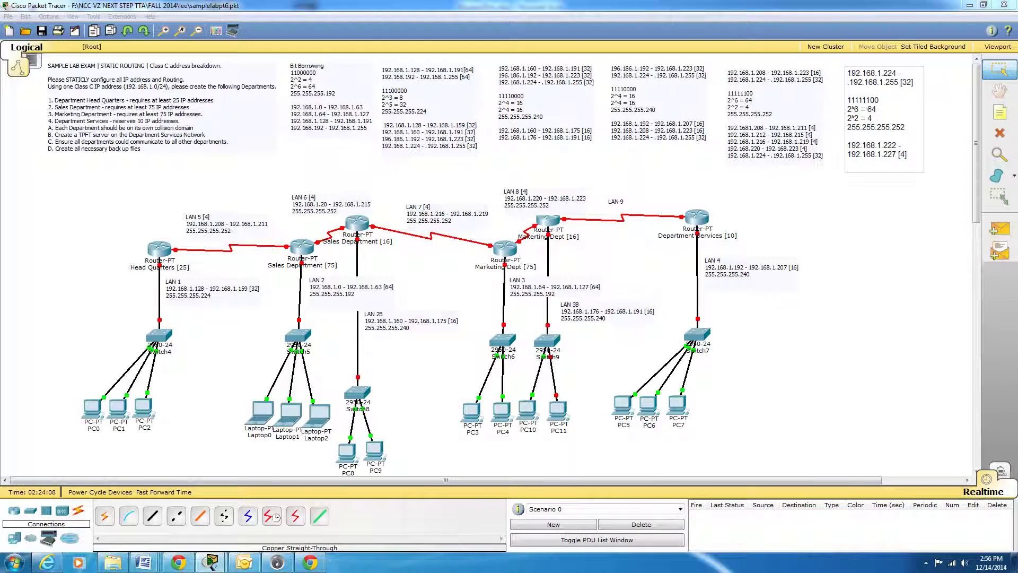
Add the next subnet range, 192.168.1.228 - 192.168.1.231 [4], to the note.
{"action": "type", "text": "192.168.1.228 - 192.18"}
{"action": "key", "text": "BackSpace"}
{"action": "type", "text": "68.1."}
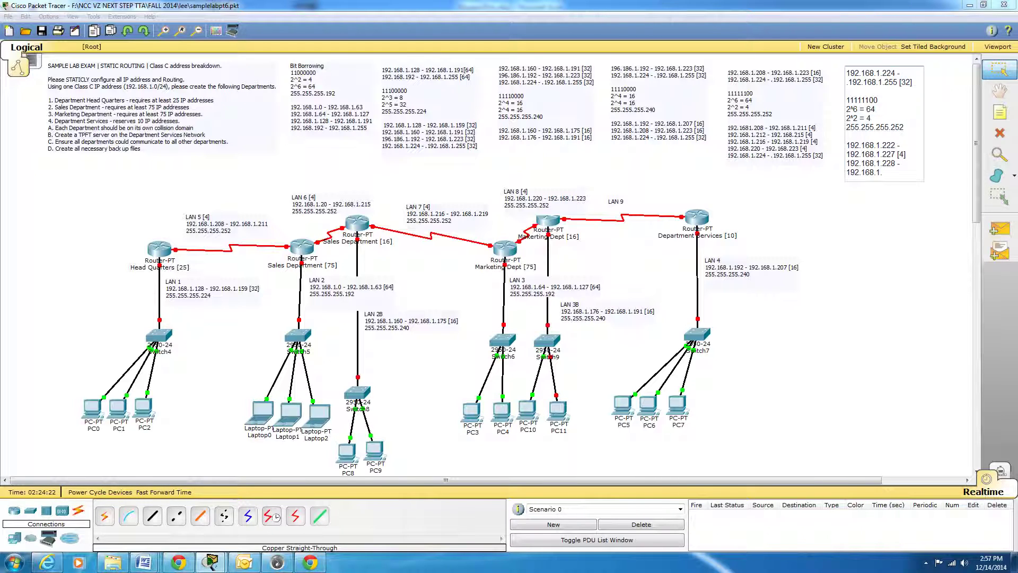
{"action": "type", "text": "231 [4]"}
{"action": "key", "text": "Return"}
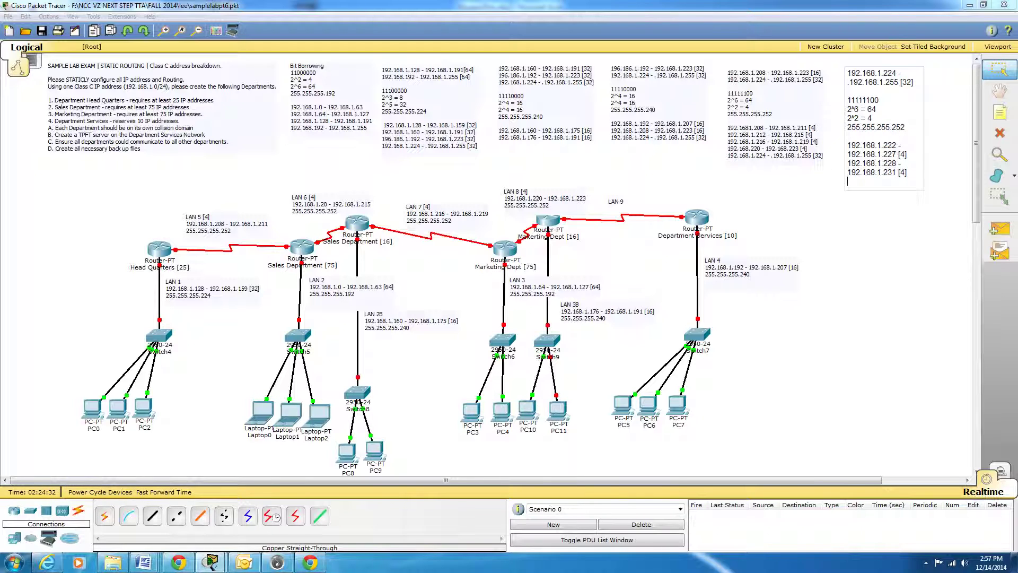
Add the third subnet range, 192.168.1.232 - 192.168.1.235 [ 4 ], to the note.
{"action": "type", "text": "192.168.1.232"}
{"action": "type", "text": "-"}
{"action": "type", "text": " 16"}
{"action": "key", "text": "BackSpace"}
{"action": "key", "text": "BackSpace"}
{"action": "type", "text": "192.168"}
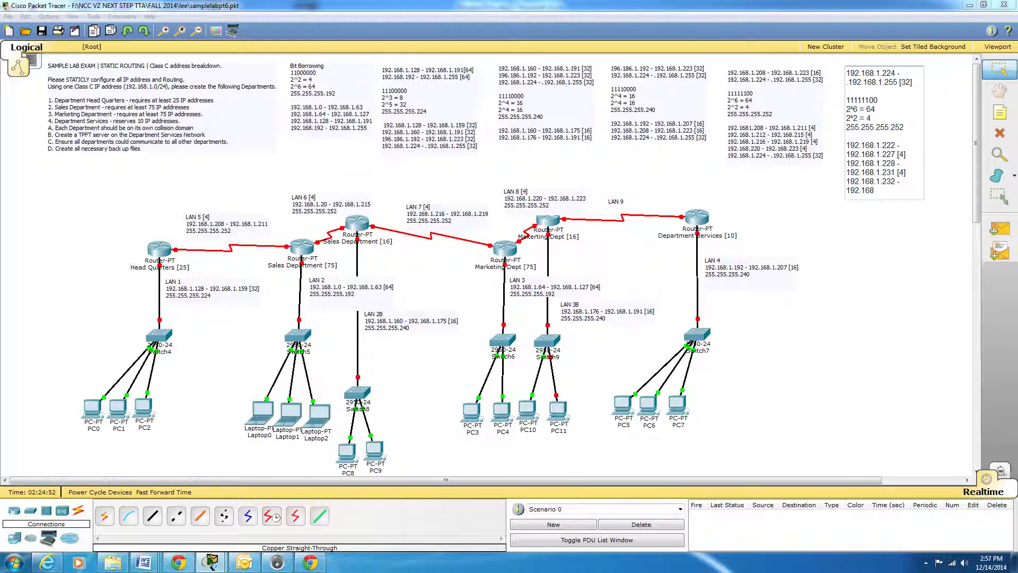
{"action": "type", "text": ".1.235 [ 4 ]"}
{"action": "key", "text": "Return"}
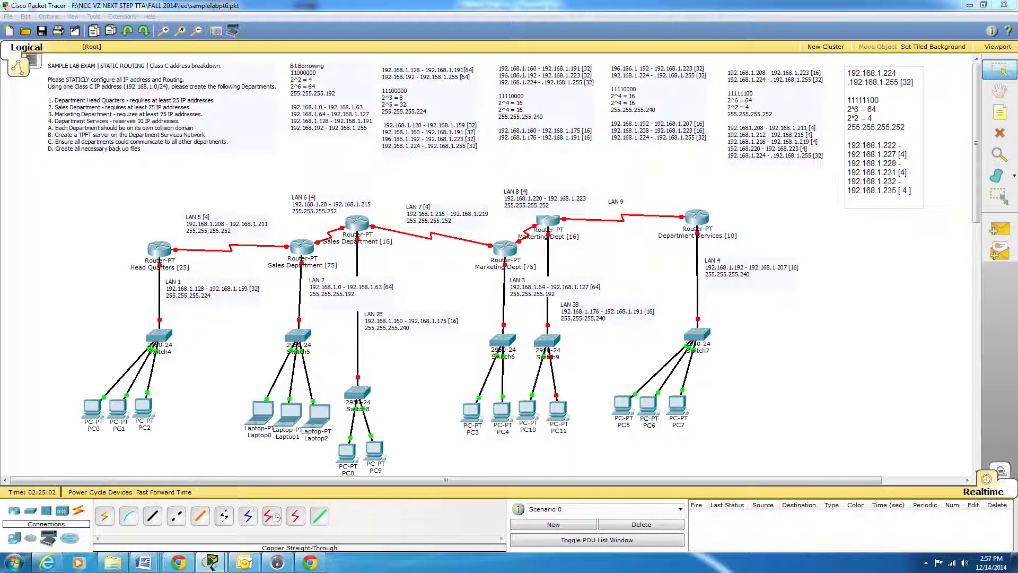
Add the fourth subnet range, 192.168.1.236 - 192168.1.239 [4], to the note.
{"action": "type", "text": "192.168.1.236 - 192168.1"}
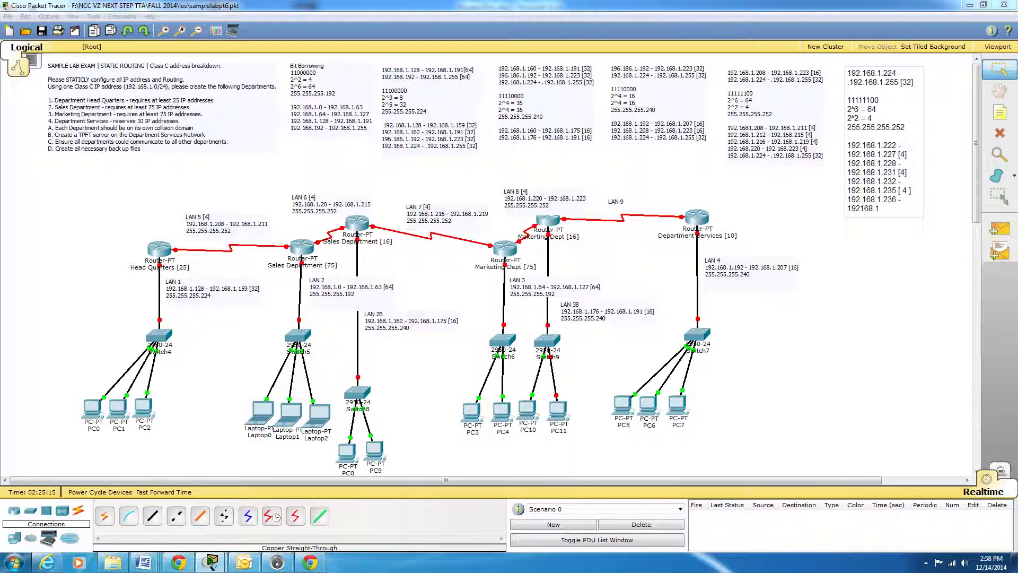
{"action": "type", "text": ".239 [4"}
{"action": "key", "text": "Return"}
Add the fifth subnet range, 192.168.1.240 - 192.168.1.243 [4], to the note.
{"action": "type", "text": "192.168.1.240 -"}
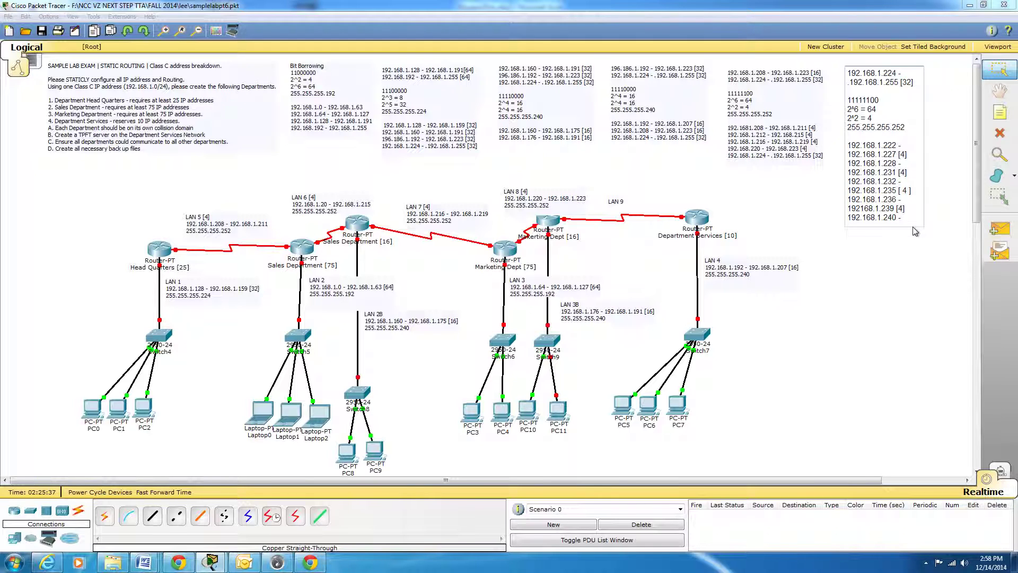
{"action": "type", "text": " 192.168.1."}
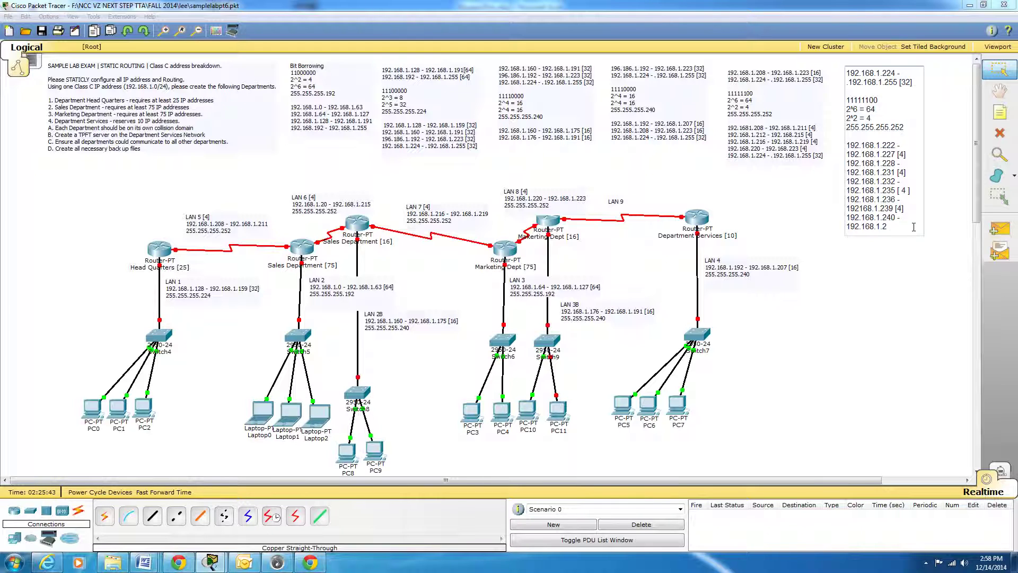
{"action": "type", "text": "243 [4]"}
{"action": "key", "text": "Return"}
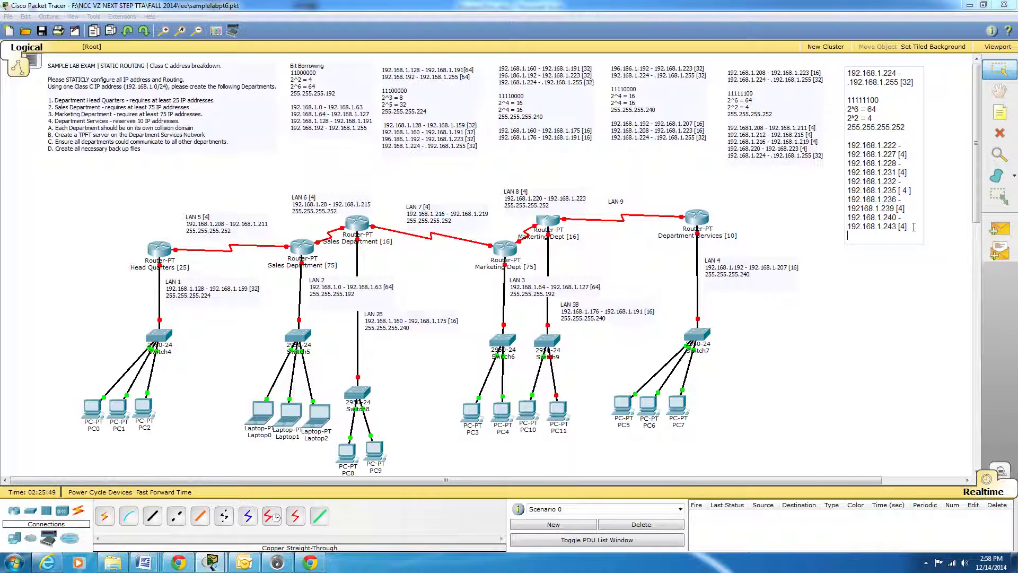
Add the sixth subnet range, 192.168.1.244 - 192.168.1.247 [4], to the note.
{"action": "type", "text": "192.168.1.244 -"}
{"action": "key", "text": "Return"}
{"action": "type", "text": "192.18"}
{"action": "key", "text": "BackSpace"}
{"action": "type", "text": "68"}
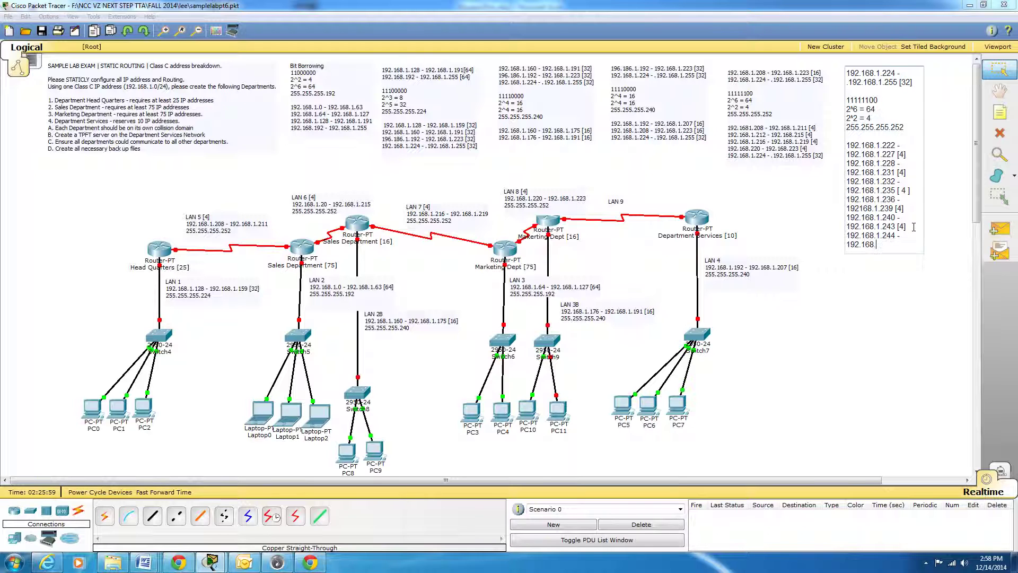
{"action": "type", "text": ".1.247 [4]"}
{"action": "key", "text": "Return"}
Add the seventh subnet range, 192168.1.248 - 192.168.1.251 [4], to the note.
{"action": "type", "text": "192168"}
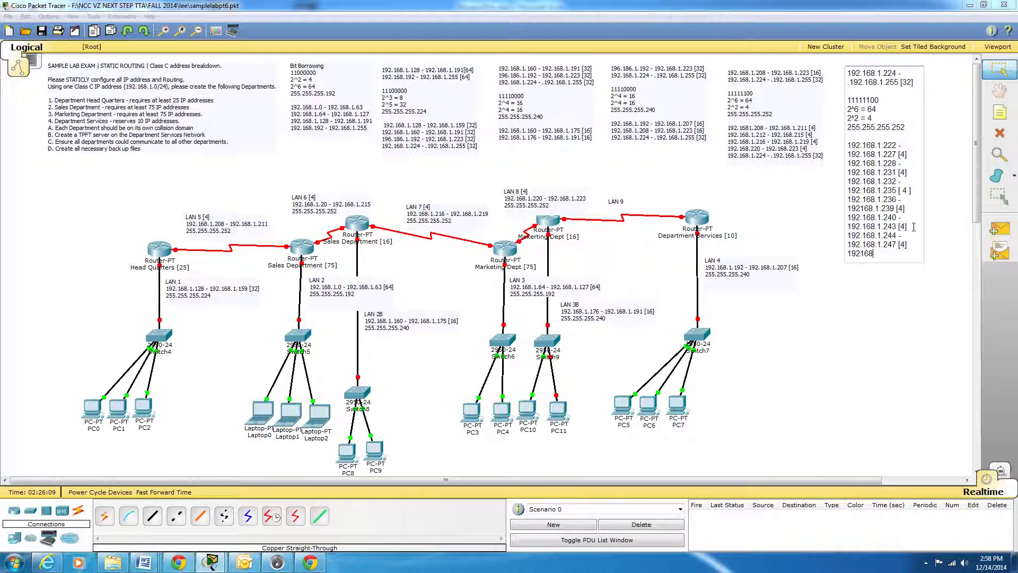
{"action": "type", "text": ".1.248 - 192.168.1.25"}
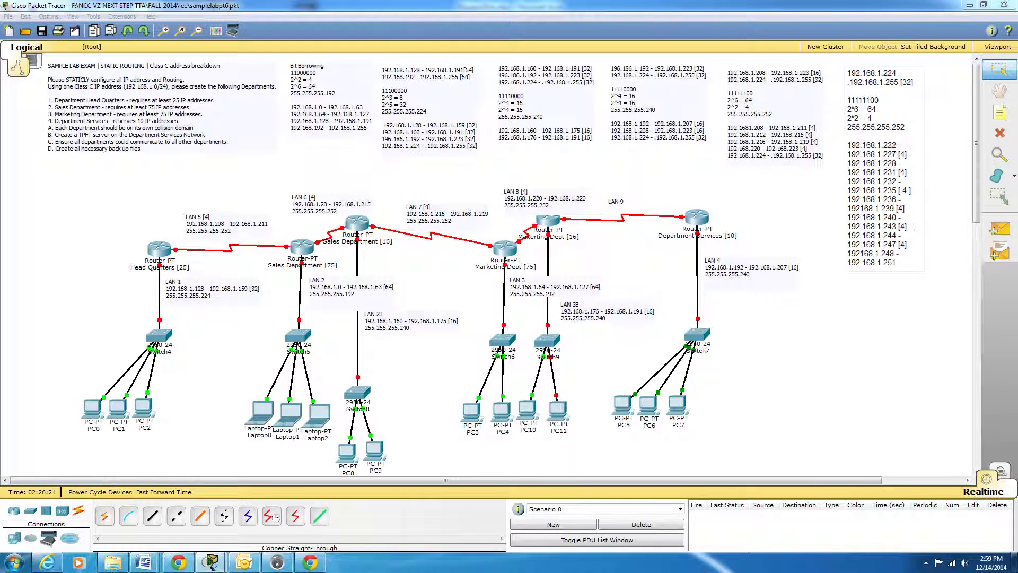
{"action": "type", "text": "1 [4]"}
{"action": "key", "text": "Return"}
Add the last subnet range, 192.168.1.252 - 192.168.1.255 [4], and finish editing the note.
{"action": "type", "text": "192.168.1.252"}
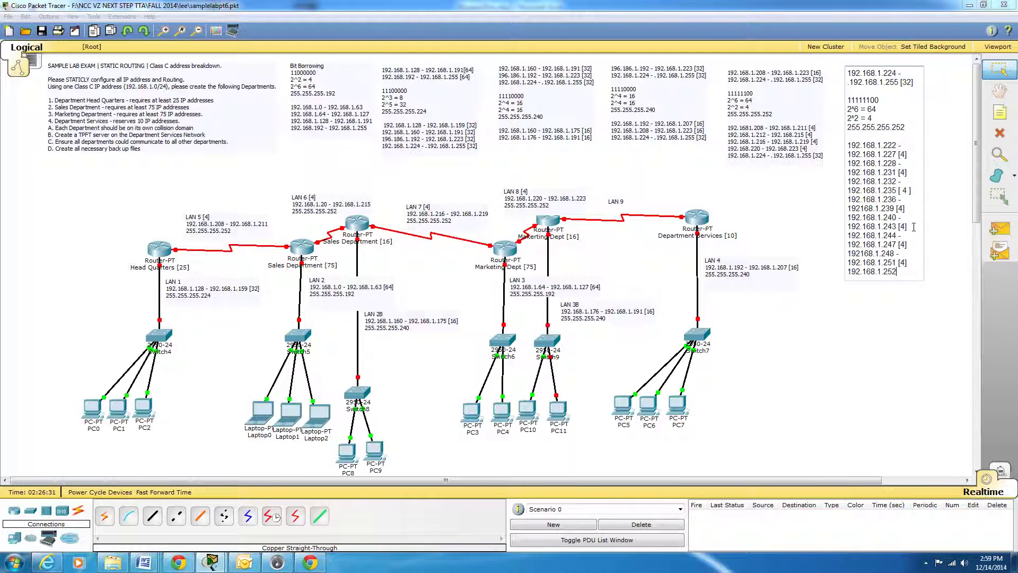
{"action": "type", "text": " -"}
{"action": "type", "text": " 192.168"}
{"action": "type", "text": "."}
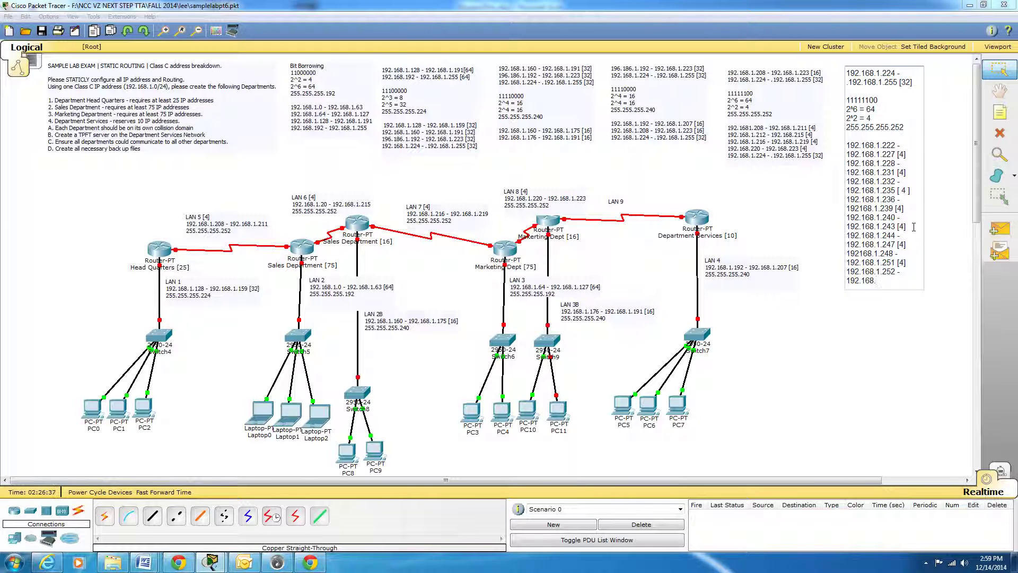
{"action": "type", "text": "1.255 [4"}
{"action": "key", "text": "Return"}
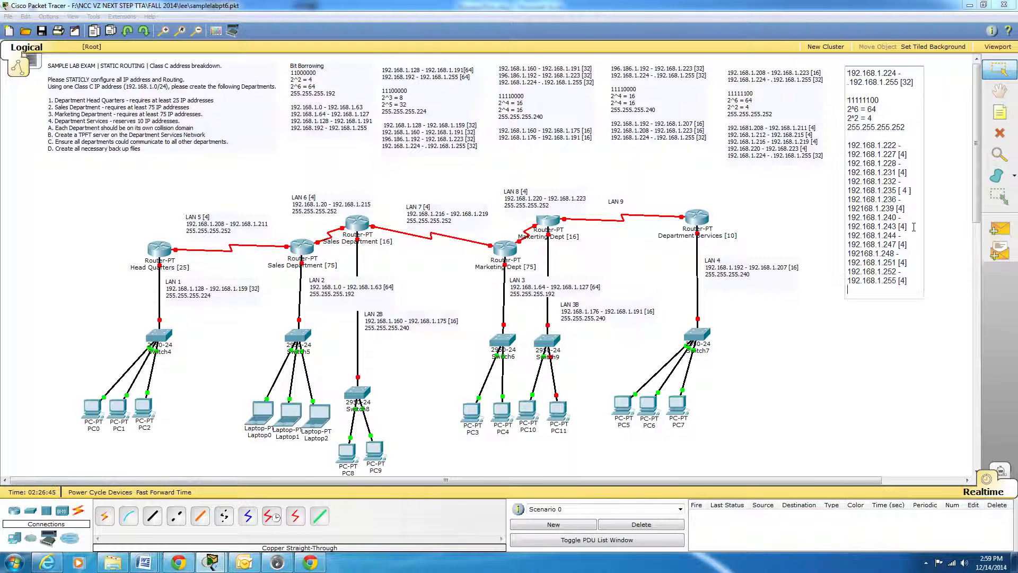
{"action": "left_click", "coordinate": [908, 319]}
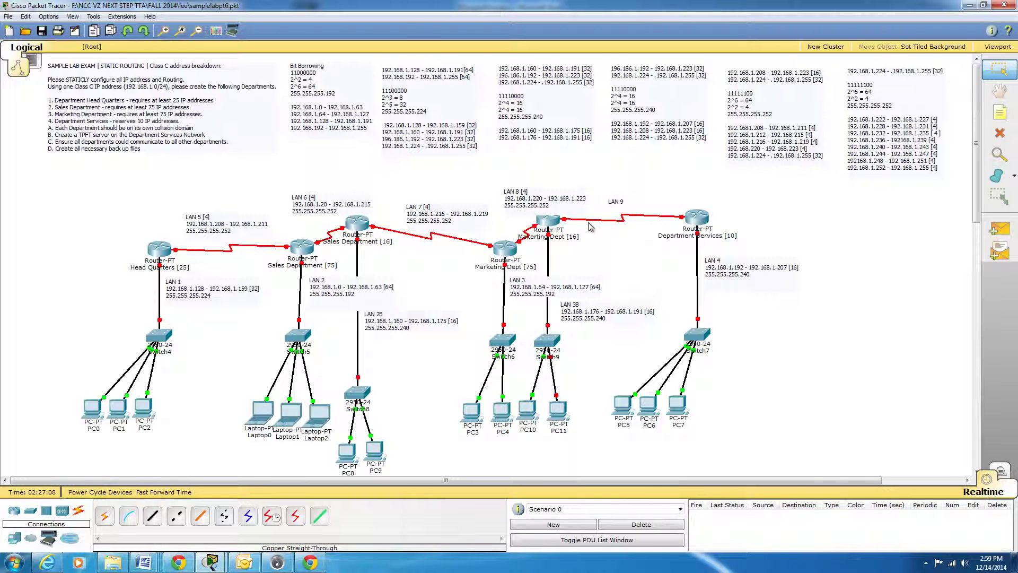
Move the LAN 9 label higher above the serial link to the Department Services router.
{"action": "double_click", "coordinate": [618, 203]}
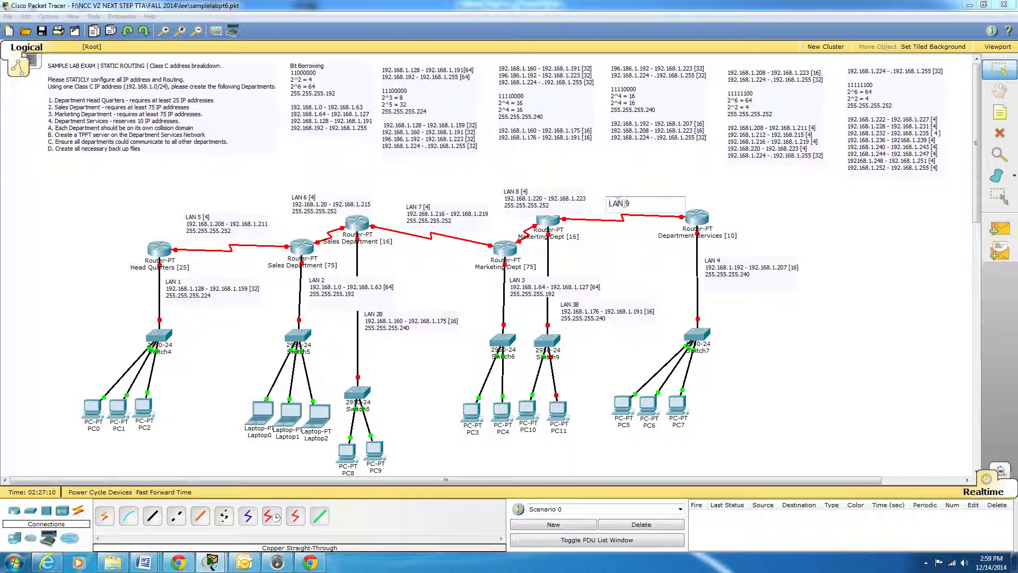
{"action": "left_click", "coordinate": [621, 220]}
{"action": "left_click_drag", "start_coordinate": [616, 207], "coordinate": [624, 190]}
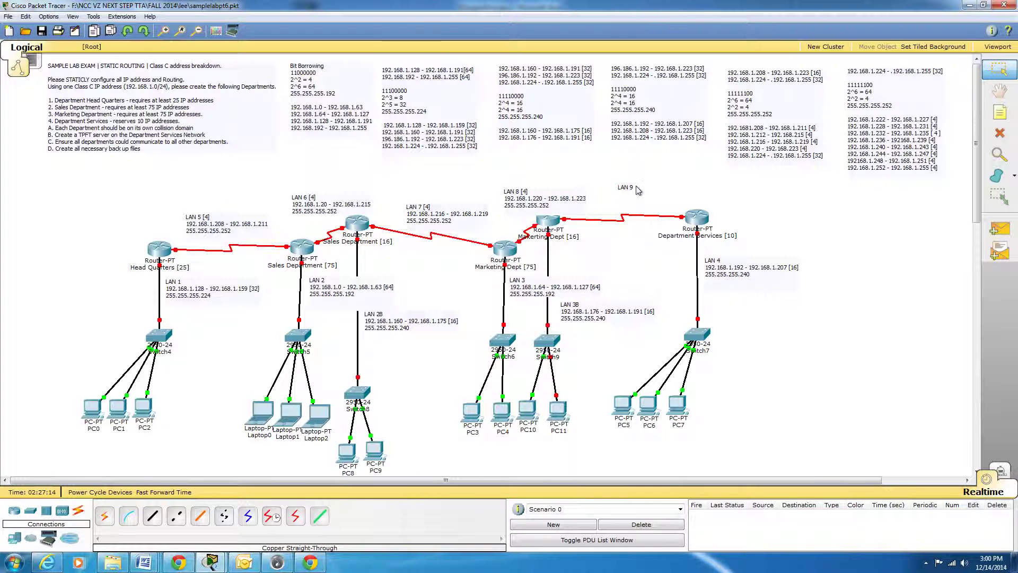
Add the size [4] to the LAN 9 label and the address 192.168.1.222 on a new line.
{"action": "double_click", "coordinate": [630, 187]}
{"action": "left_click", "coordinate": [648, 191]}
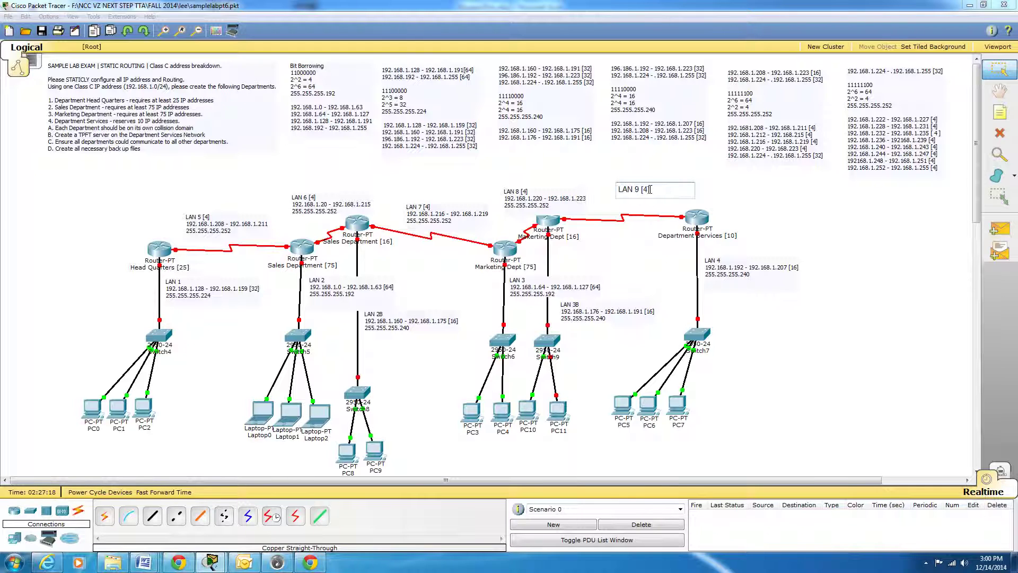
{"action": "type", "text": "[4]"}
{"action": "key", "text": "Return"}
{"action": "type", "text": "192.16"}
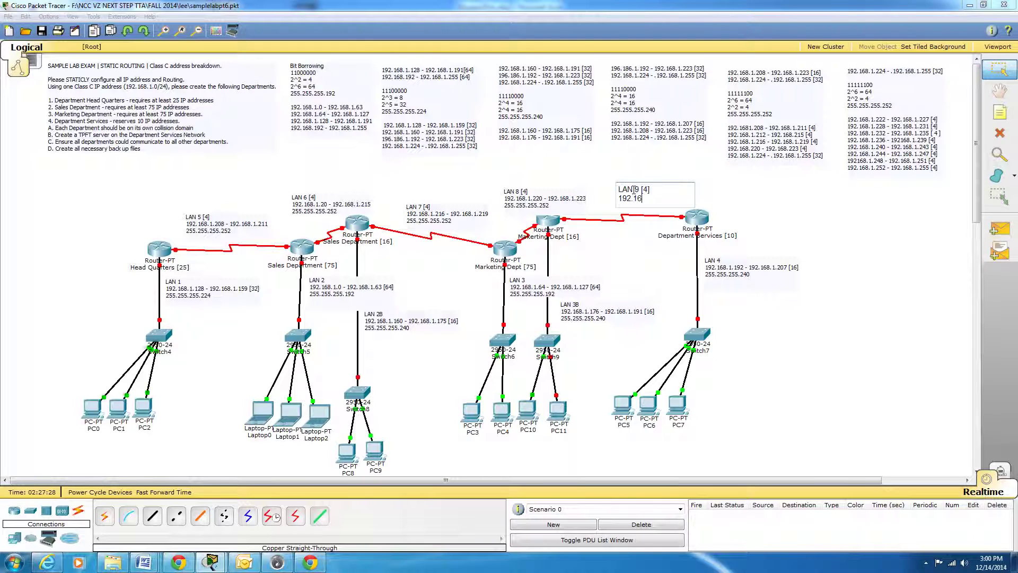
{"action": "type", "text": "8.1.222"}
Correct the start of the first subnet range in the calculation note to 192.168.1.224.
{"action": "left_click", "coordinate": [883, 130]}
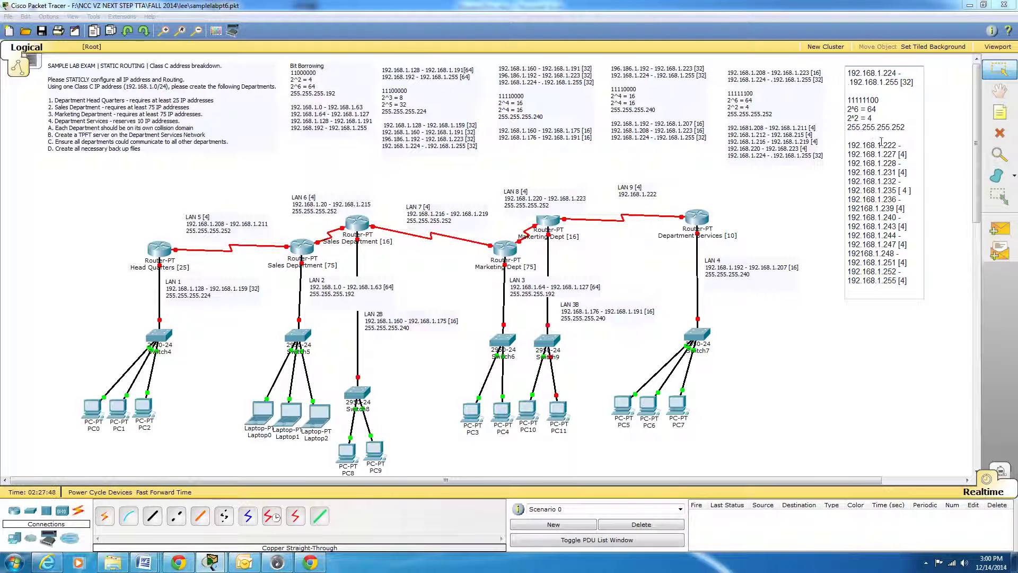
{"action": "left_click_drag", "start_coordinate": [897, 144], "coordinate": [894, 142]}
{"action": "type", "text": "4"}
{"action": "left_click", "coordinate": [838, 206]}
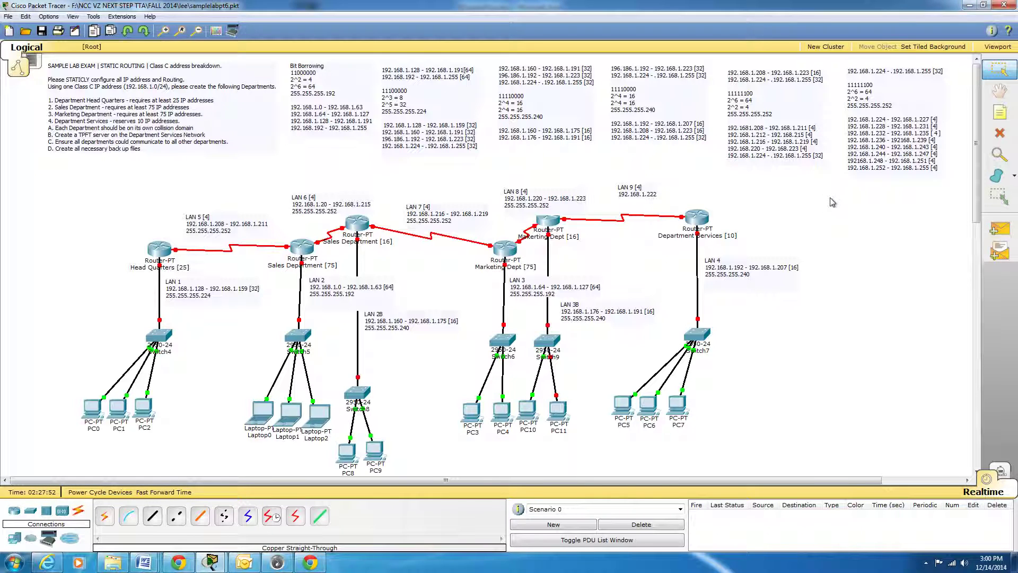
Change the LAN 9 label's starting address to 192.168.1.224 and complete the range with 192168.1.227.
{"action": "double_click", "coordinate": [651, 195]}
{"action": "left_click_drag", "start_coordinate": [667, 198], "coordinate": [664, 197]}
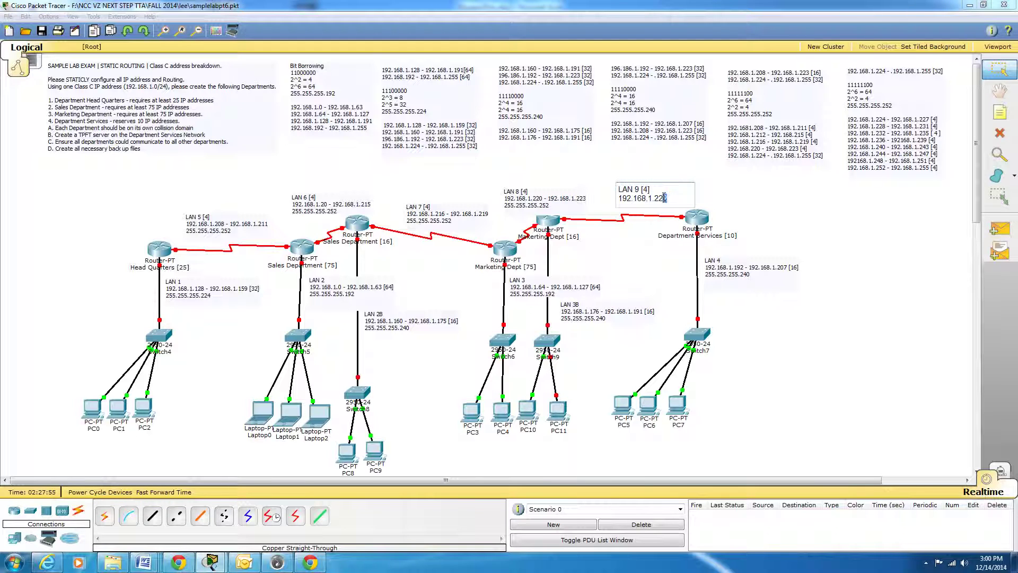
{"action": "type", "text": "4 - 192168.1"}
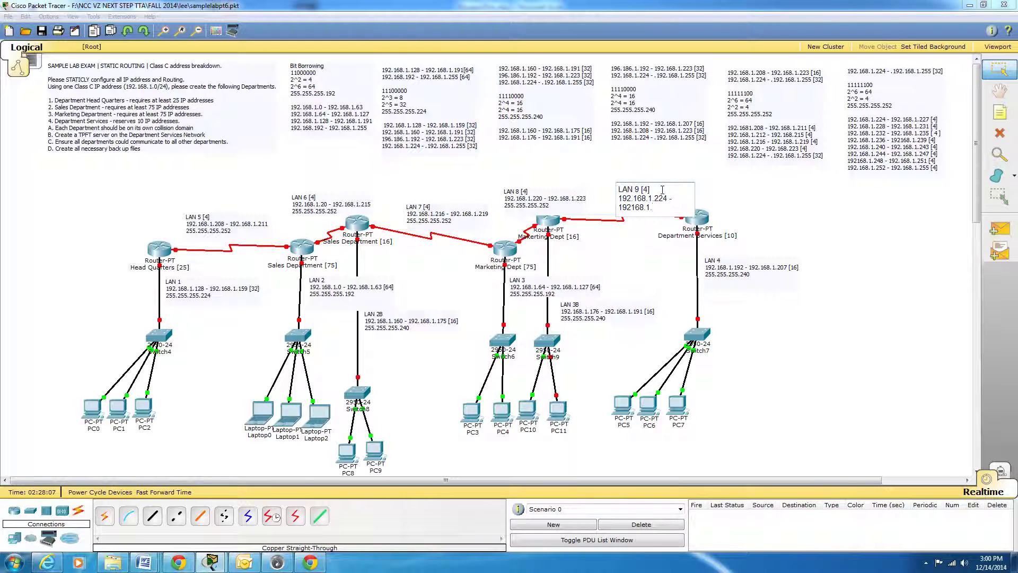
{"action": "type", "text": ".227"}
Add the subnet mask 255.255.255.252 on a new line of the LAN 9 label.
{"action": "key", "text": "Return"}
{"action": "type", "text": "255.255.2"}
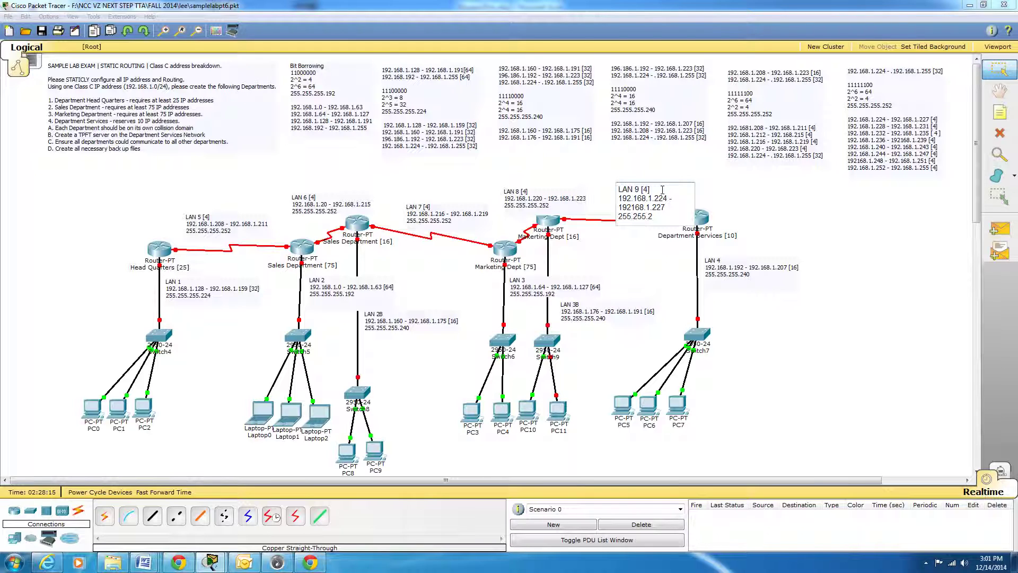
{"action": "type", "text": "55.252"}
{"action": "key", "text": "Return"}
{"action": "left_click", "coordinate": [869, 305]}
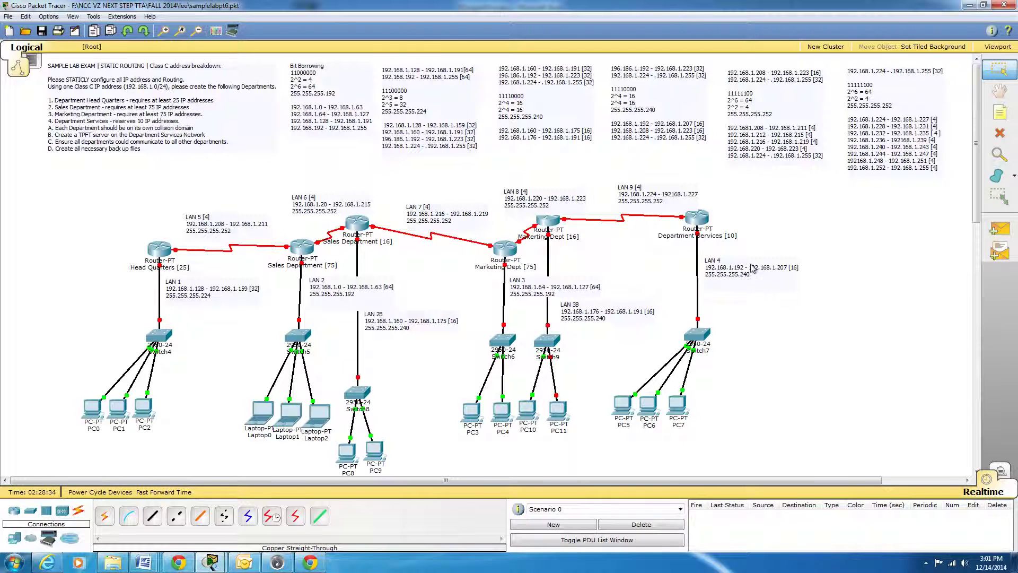
Move the Department Services router, Switch7 and PC5, PC6 and PC7 farther away from the Marketing section to widen the diagram.
{"action": "mouse_move", "coordinate": [700, 222]}
{"action": "left_click_drag", "start_coordinate": [700, 222], "coordinate": [801, 221]}
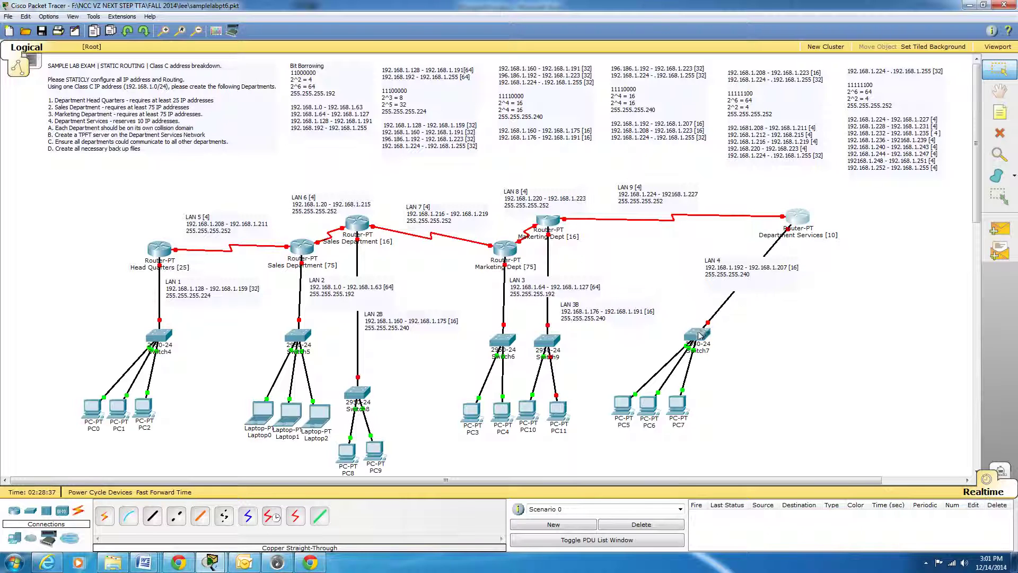
{"action": "left_click_drag", "start_coordinate": [699, 333], "coordinate": [790, 339]}
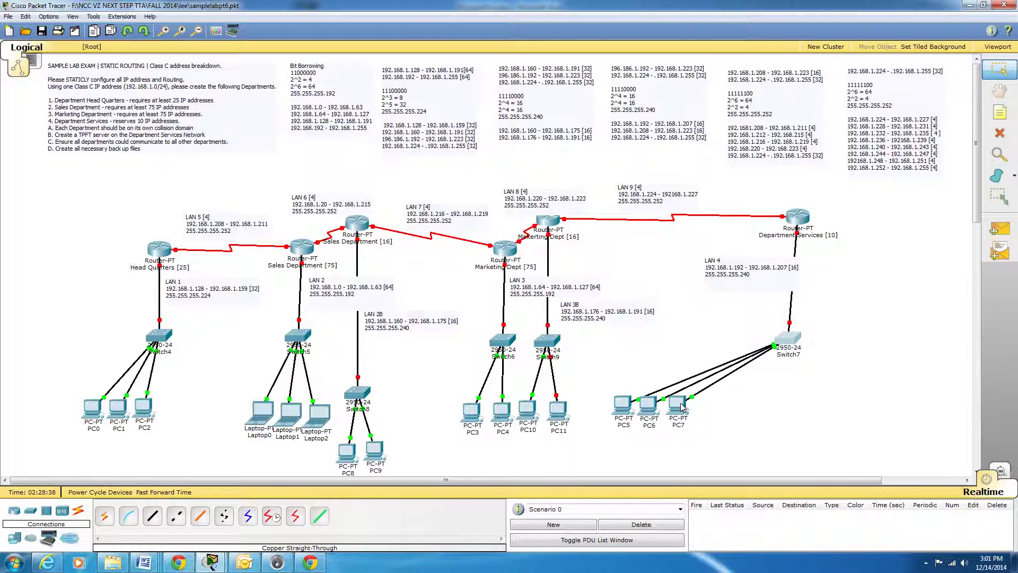
{"action": "left_click_drag", "start_coordinate": [678, 406], "coordinate": [790, 415]}
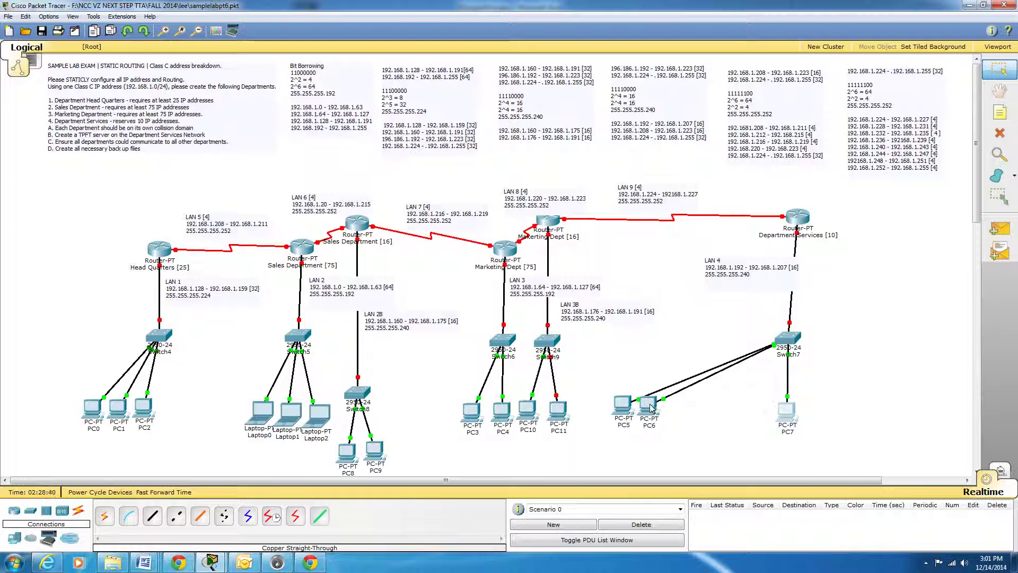
{"action": "left_click_drag", "start_coordinate": [648, 405], "coordinate": [820, 413]}
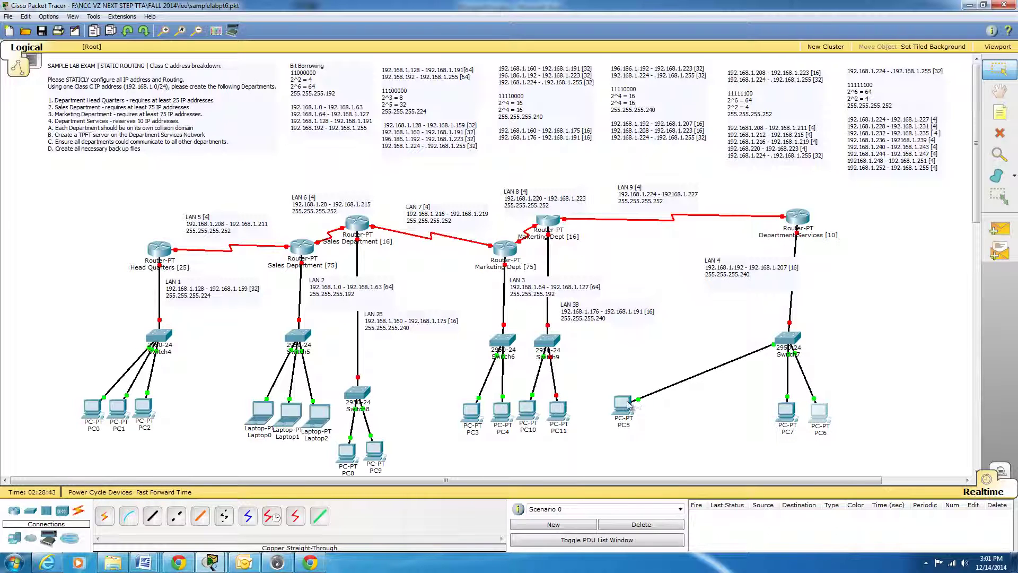
{"action": "left_click_drag", "start_coordinate": [628, 404], "coordinate": [761, 404]}
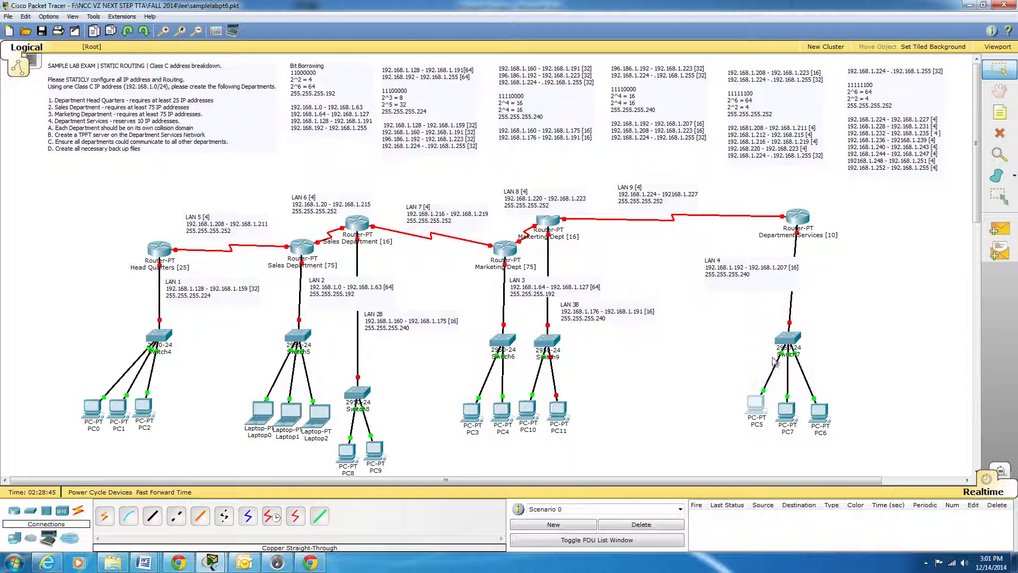
Align Switch7 and its PCs beneath the Department Services router and reposition the LAN 4 and LAN 9 labels beside their links.
{"action": "left_click_drag", "start_coordinate": [788, 340], "coordinate": [798, 342]}
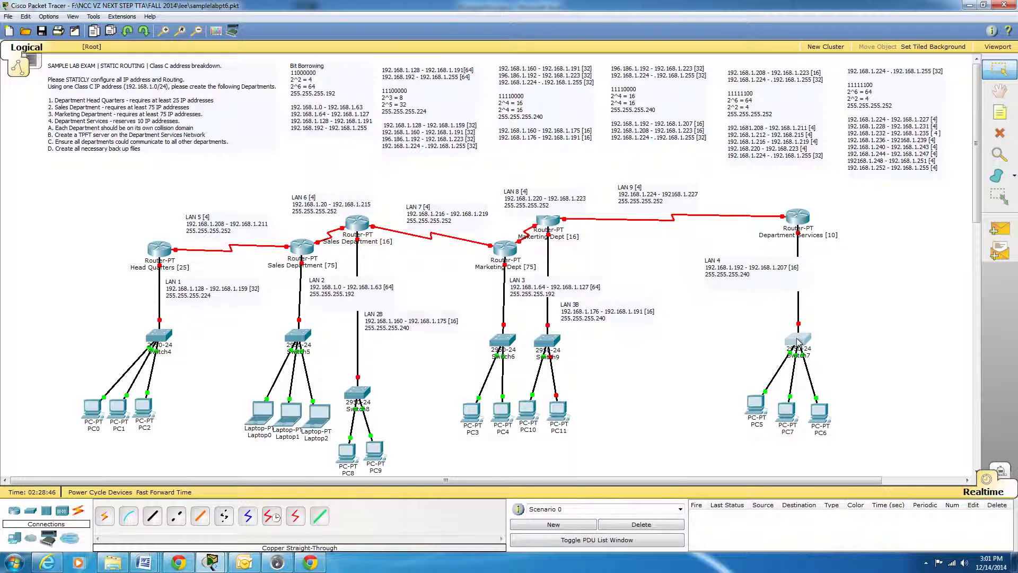
{"action": "left_click_drag", "start_coordinate": [815, 413], "coordinate": [766, 406]}
{"action": "left_click_drag", "start_coordinate": [711, 272], "coordinate": [810, 291]}
{"action": "left_click_drag", "start_coordinate": [640, 193], "coordinate": [722, 192]}
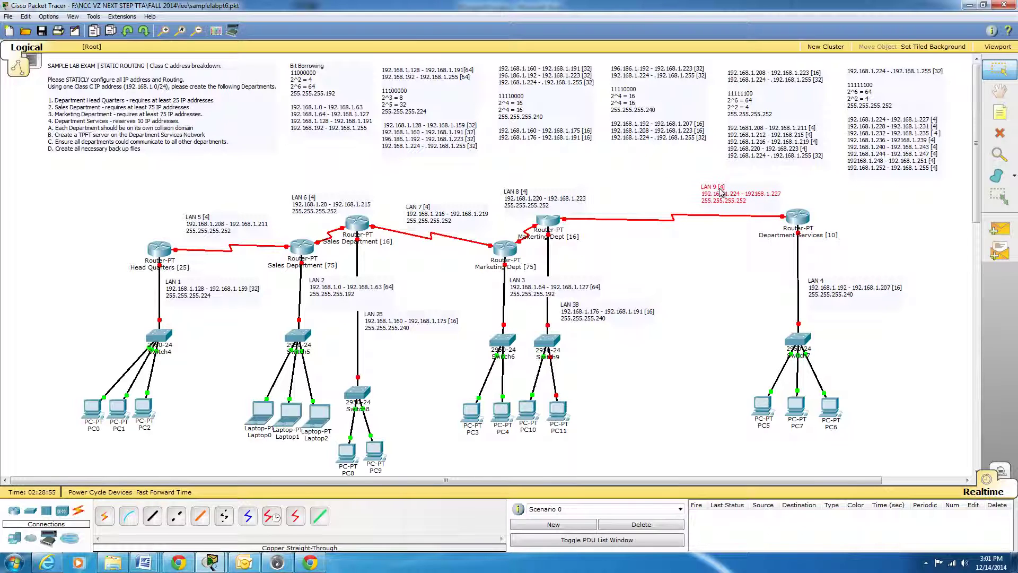
Shift both Marketing routers and their switches toward Department Services and place the LAN 8 label above the link between the two routers.
{"action": "left_click_drag", "start_coordinate": [550, 222], "coordinate": [671, 220]}
{"action": "left_click_drag", "start_coordinate": [510, 247], "coordinate": [550, 229]}
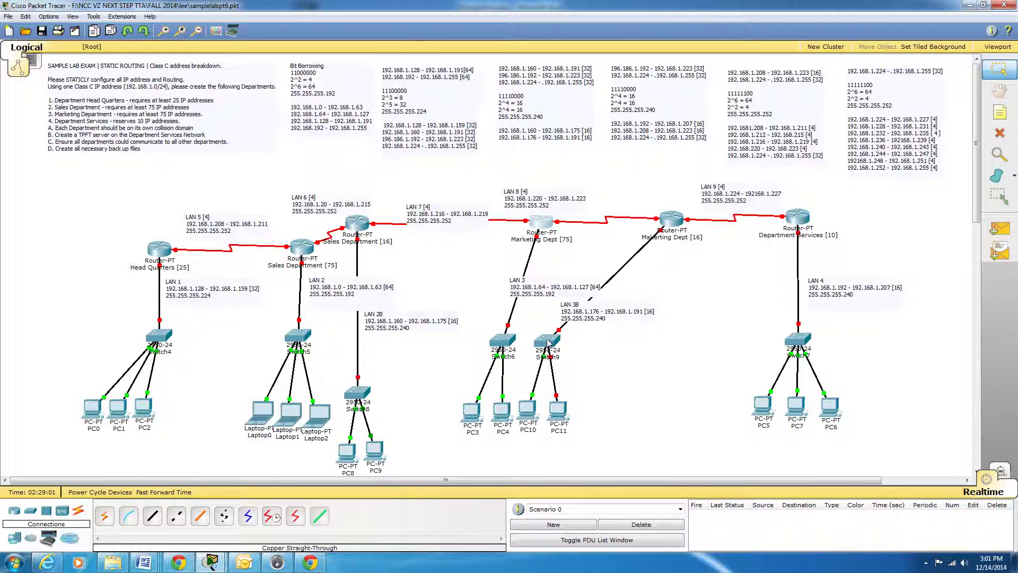
{"action": "left_click_drag", "start_coordinate": [546, 345], "coordinate": [618, 301]}
{"action": "left_click_drag", "start_coordinate": [502, 340], "coordinate": [588, 285]}
{"action": "left_click_drag", "start_coordinate": [529, 206], "coordinate": [594, 207]}
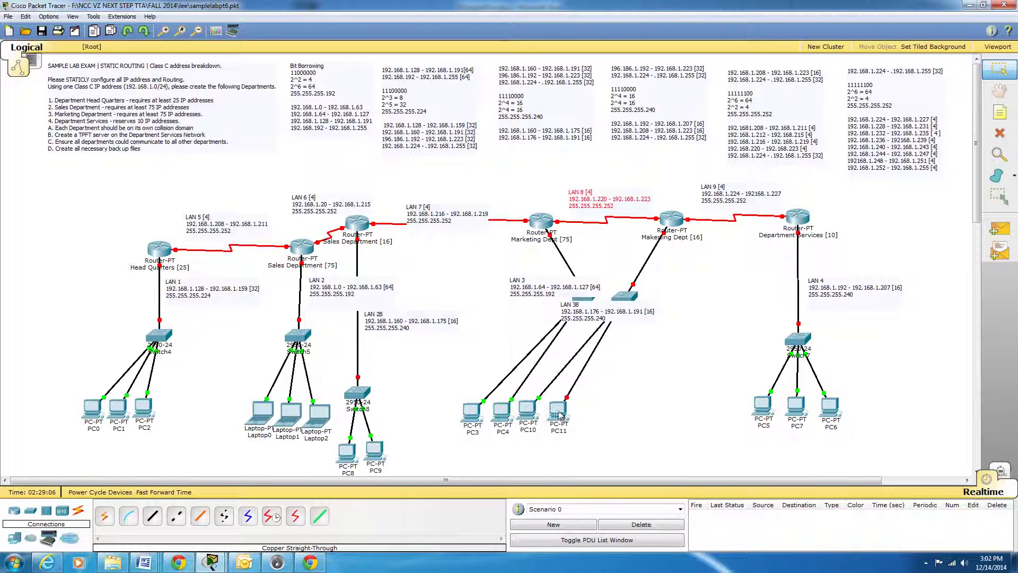
Move PC11, PC10, PC4 and PC3 beneath their relocated Marketing switches.
{"action": "left_click_drag", "start_coordinate": [558, 410], "coordinate": [662, 413]}
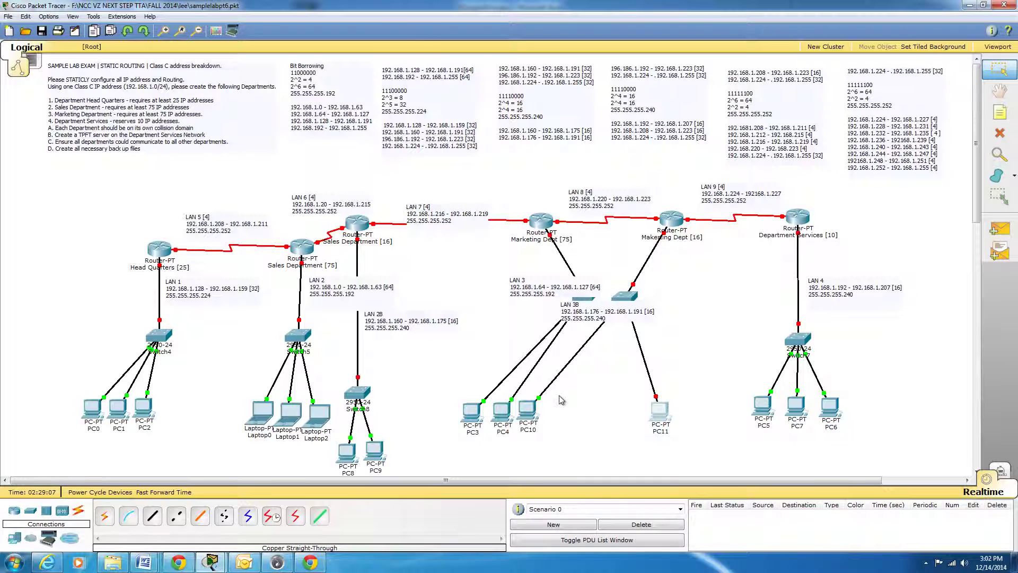
{"action": "left_click_drag", "start_coordinate": [534, 415], "coordinate": [632, 418]}
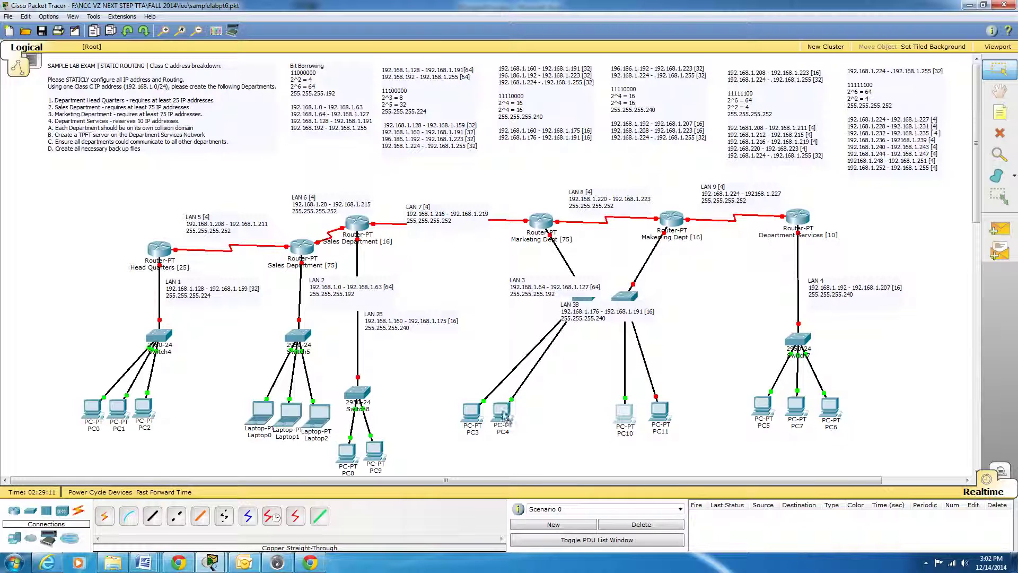
{"action": "left_click_drag", "start_coordinate": [505, 419], "coordinate": [585, 418]}
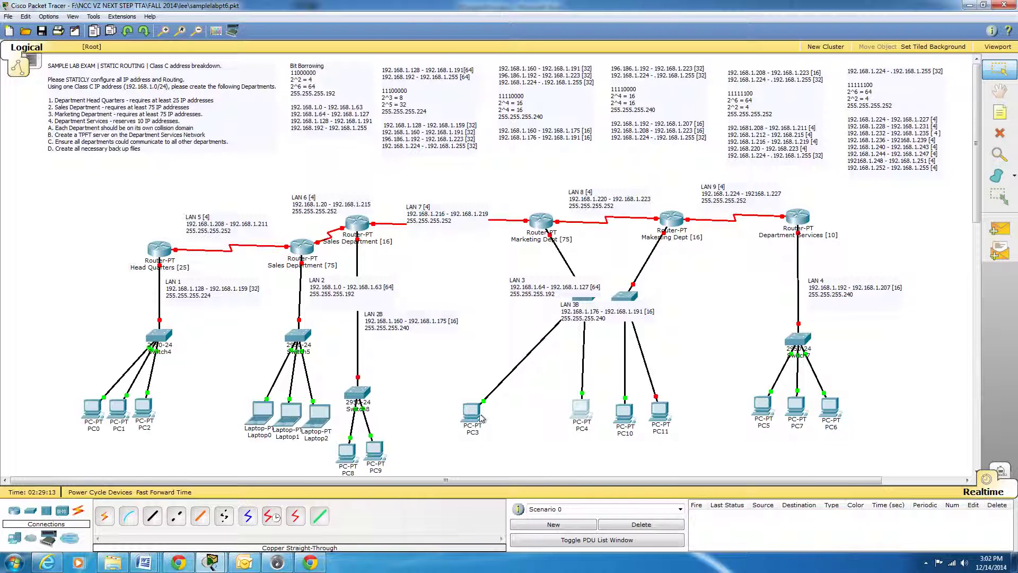
{"action": "left_click_drag", "start_coordinate": [482, 418], "coordinate": [556, 418]}
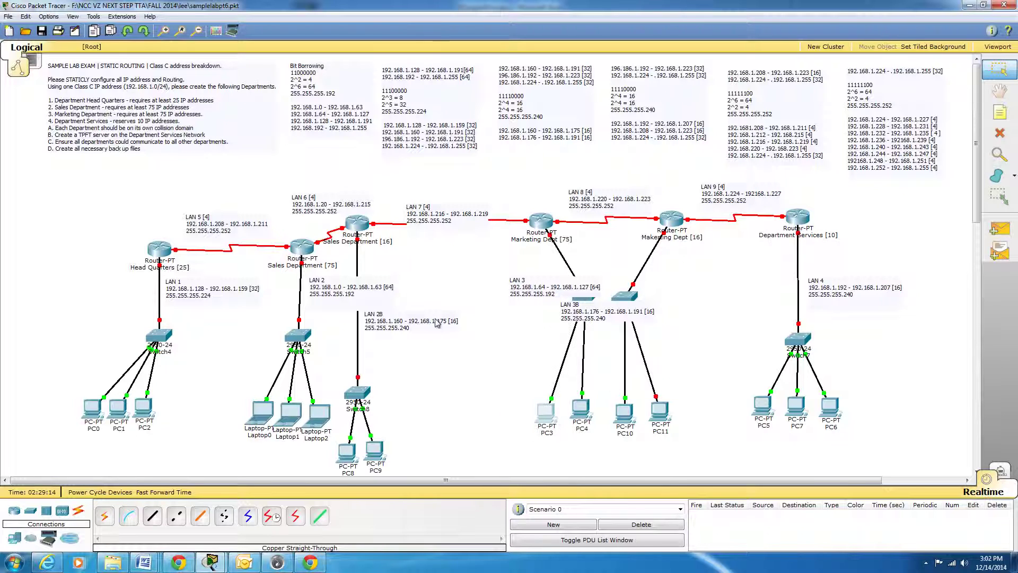
Shift the Sales Department [16] router toward Marketing and place the LAN 7 and LAN 6 labels above their serial links.
{"action": "left_click_drag", "start_coordinate": [350, 224], "coordinate": [477, 198]}
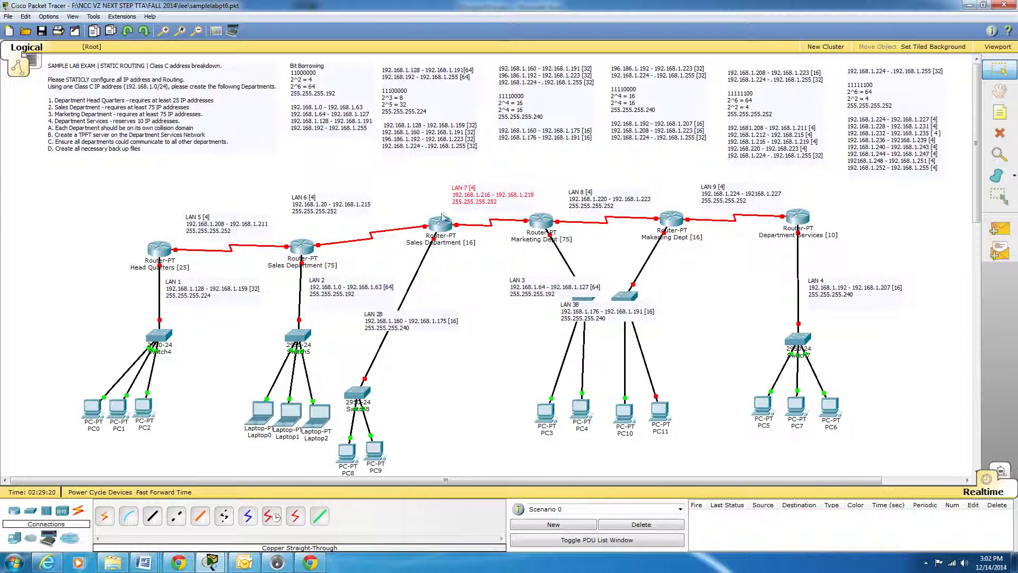
{"action": "left_click_drag", "start_coordinate": [446, 231], "coordinate": [424, 232]}
{"action": "left_click_drag", "start_coordinate": [331, 207], "coordinate": [352, 197]}
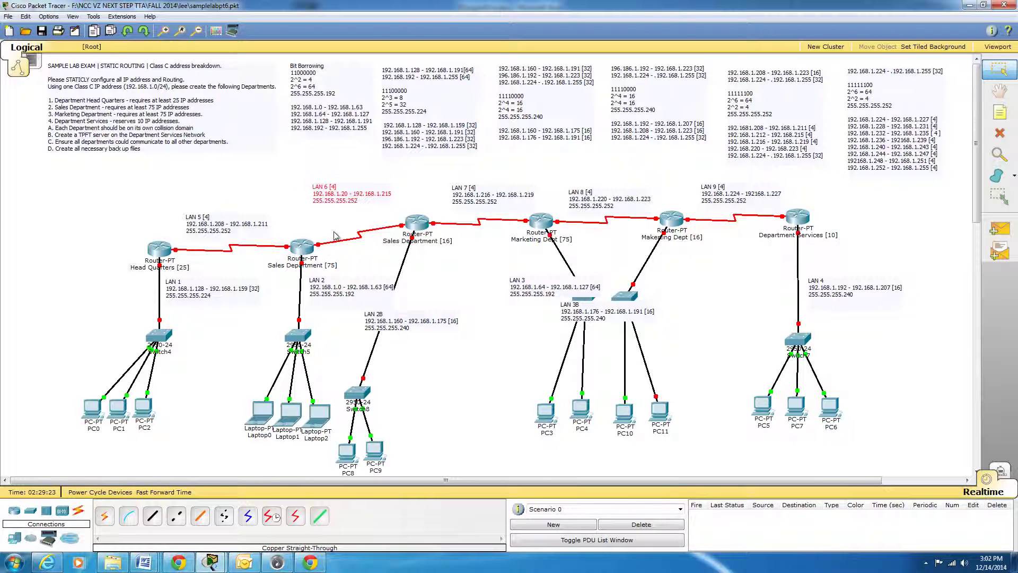
Raise the Sales Department [75] router into the router row and rearrange Switch5, Switch8, PC9 and PC8 below the Sales routers.
{"action": "left_click_drag", "start_coordinate": [306, 249], "coordinate": [301, 224]}
{"action": "left_click_drag", "start_coordinate": [310, 342], "coordinate": [353, 327]}
{"action": "left_click_drag", "start_coordinate": [365, 393], "coordinate": [382, 322]}
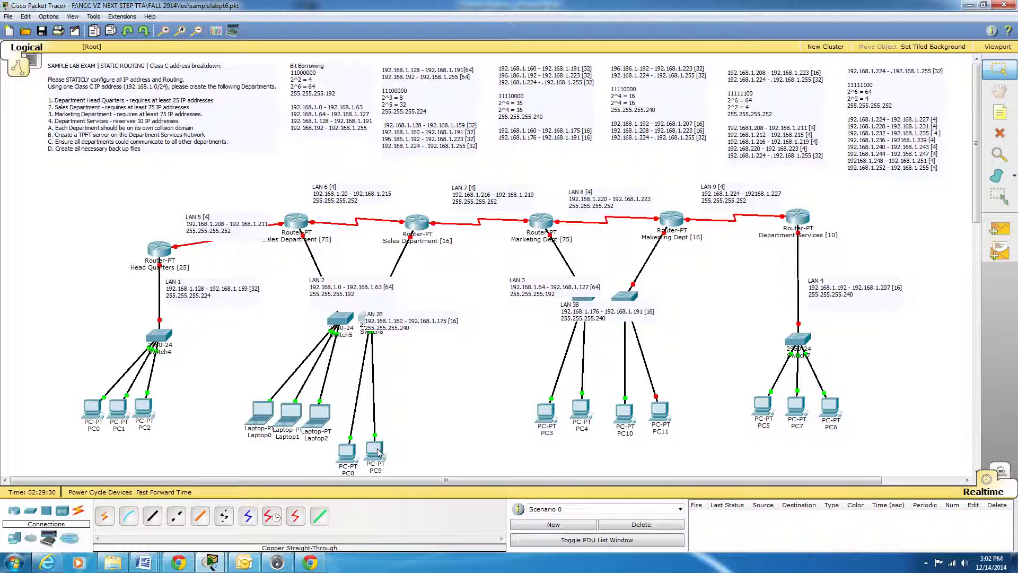
{"action": "left_click_drag", "start_coordinate": [379, 452], "coordinate": [396, 428]}
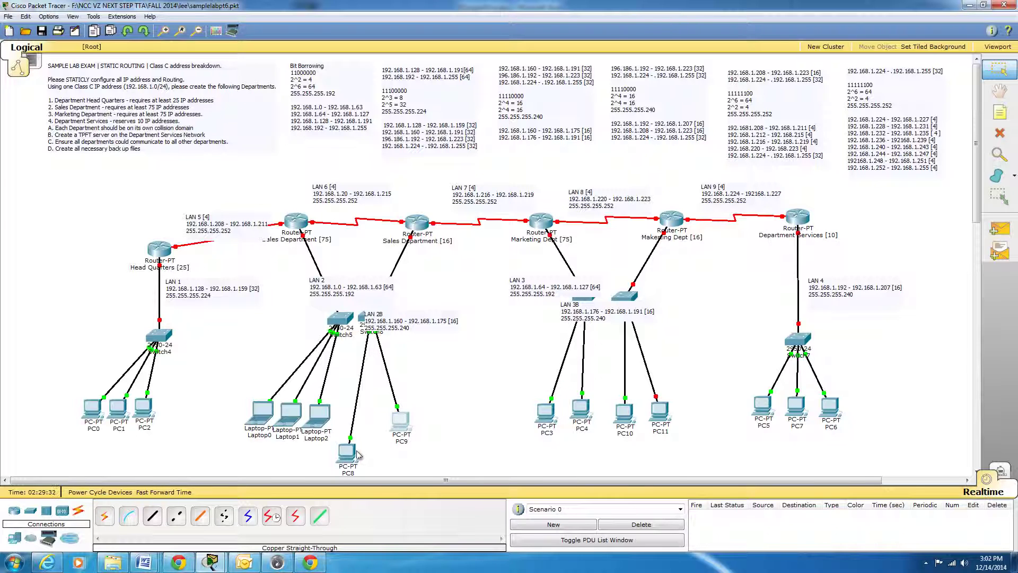
{"action": "left_click_drag", "start_coordinate": [357, 454], "coordinate": [358, 417]}
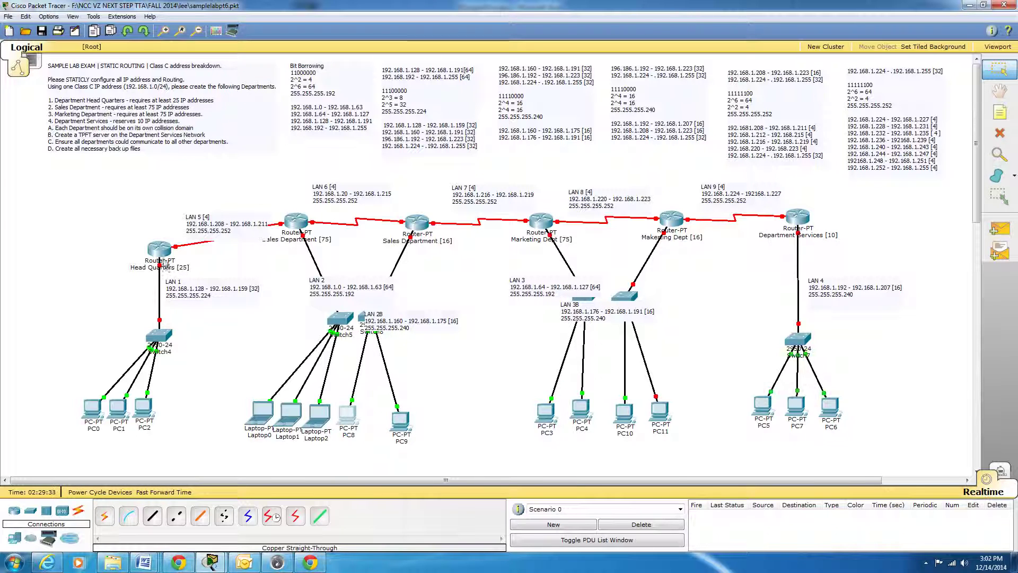
Raise the Head Quarters router into the router row, place the LAN 5 label above its serial link and nudge Switch4.
{"action": "left_click_drag", "start_coordinate": [166, 265], "coordinate": [216, 203]}
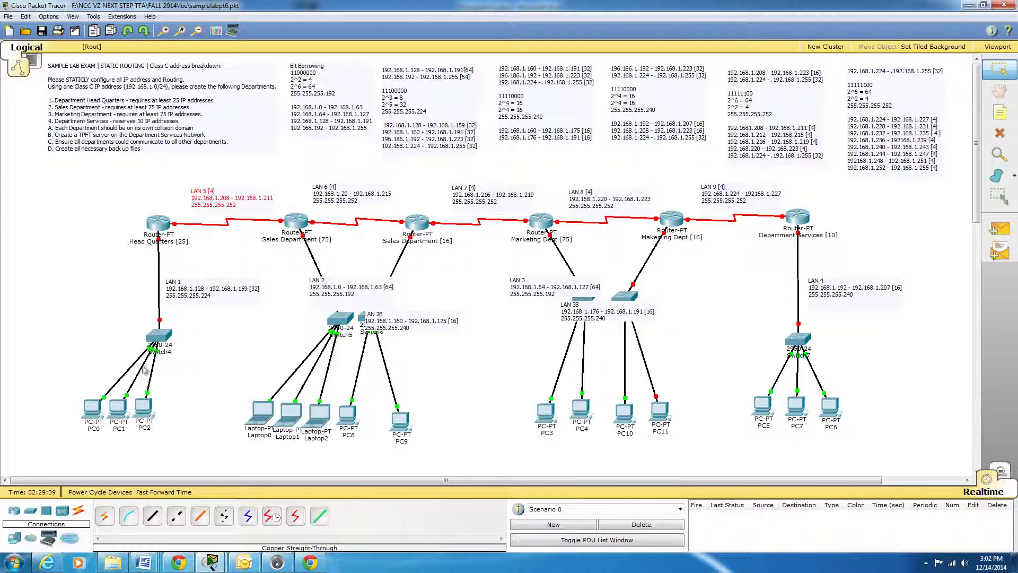
{"action": "left_click_drag", "start_coordinate": [161, 339], "coordinate": [155, 337]}
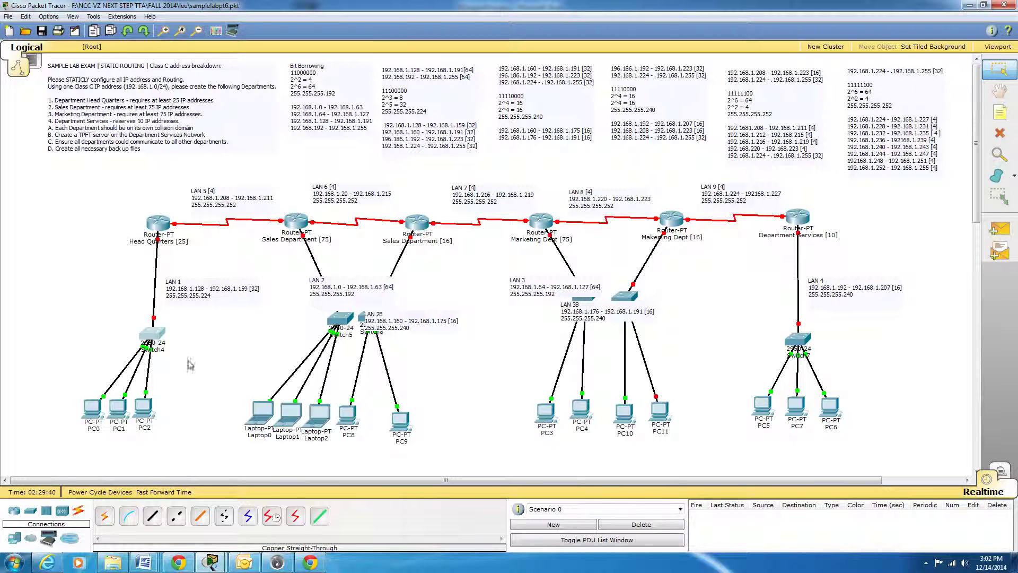
{"action": "left_click", "coordinate": [221, 363]}
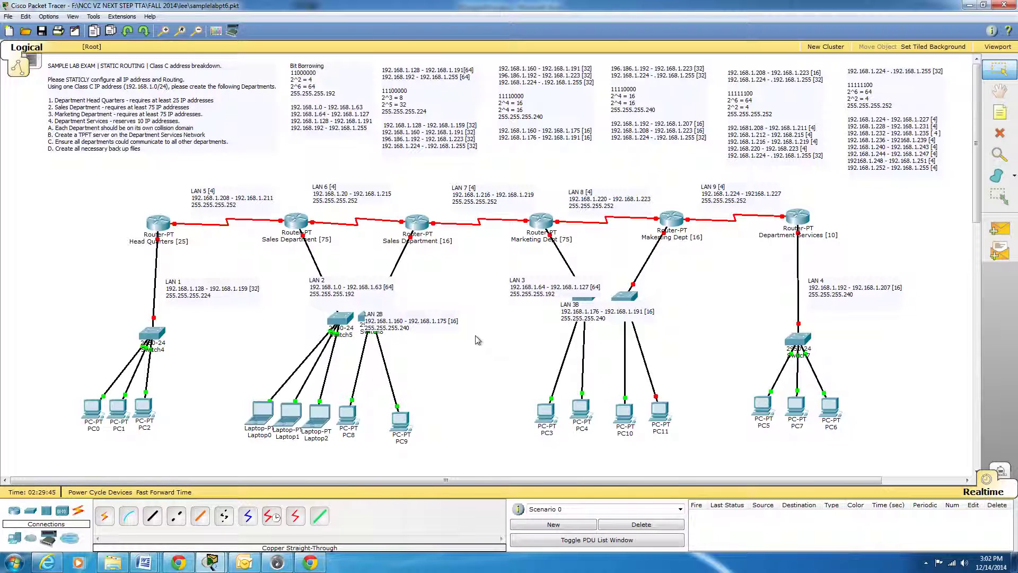
Line up the LAN 1, 2, 2B, 3, 3B and 4 labels just below the routers and raise Switch4 closer to Head Quarters.
{"action": "left_click", "coordinate": [336, 285]}
{"action": "left_click_drag", "start_coordinate": [335, 285], "coordinate": [305, 269]}
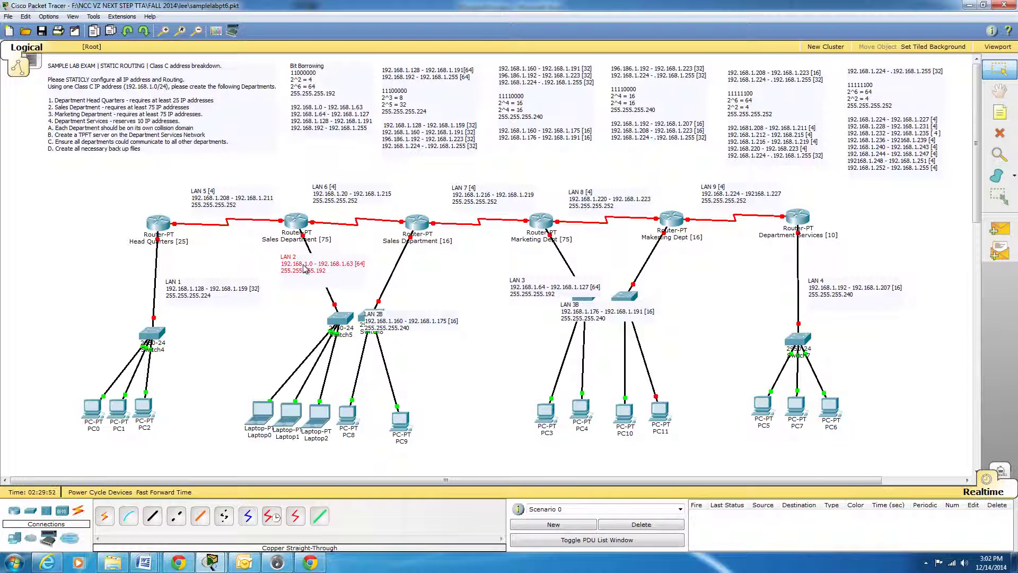
{"action": "left_click_drag", "start_coordinate": [378, 323], "coordinate": [403, 272]}
{"action": "left_click_drag", "start_coordinate": [521, 298], "coordinate": [536, 272]}
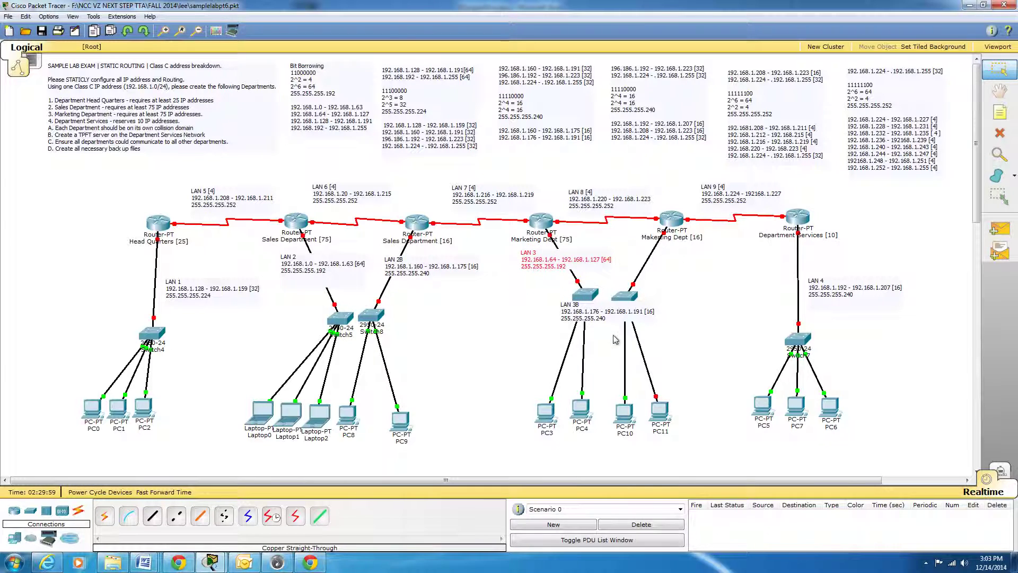
{"action": "left_click_drag", "start_coordinate": [607, 320], "coordinate": [683, 267]}
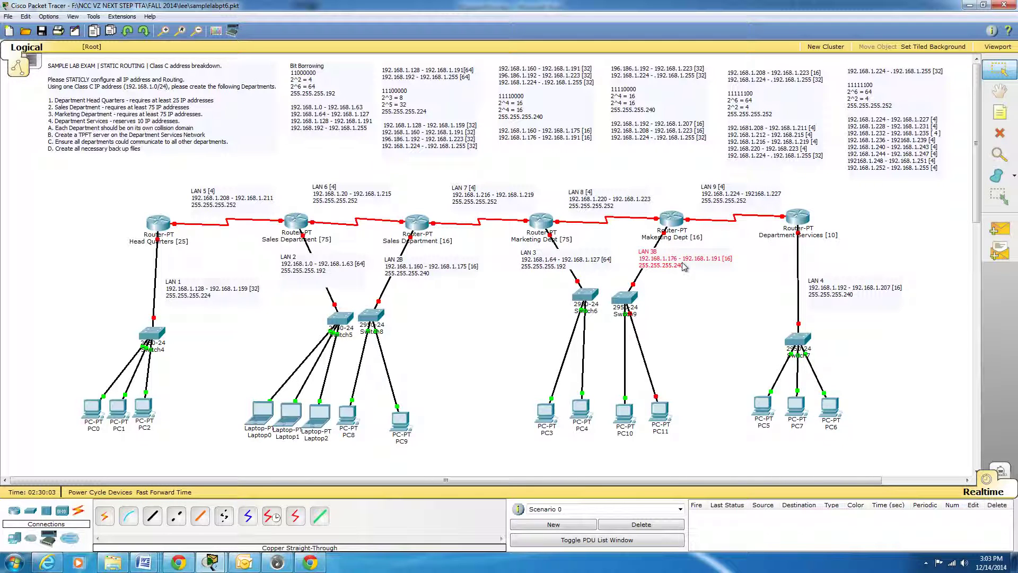
{"action": "left_click_drag", "start_coordinate": [824, 301], "coordinate": [823, 274]}
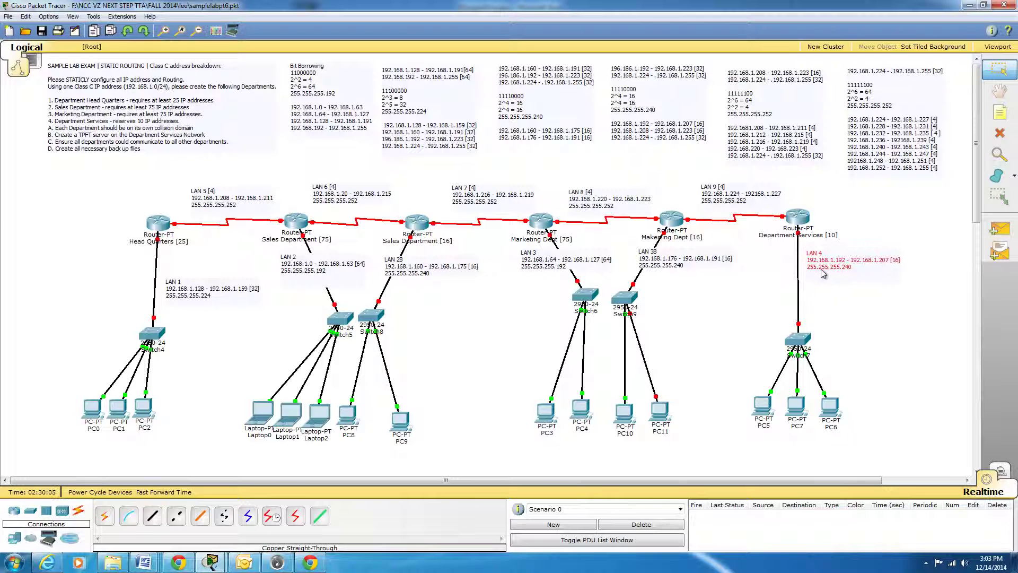
{"action": "left_click_drag", "start_coordinate": [206, 298], "coordinate": [209, 272]}
{"action": "left_click_drag", "start_coordinate": [158, 335], "coordinate": [162, 333]}
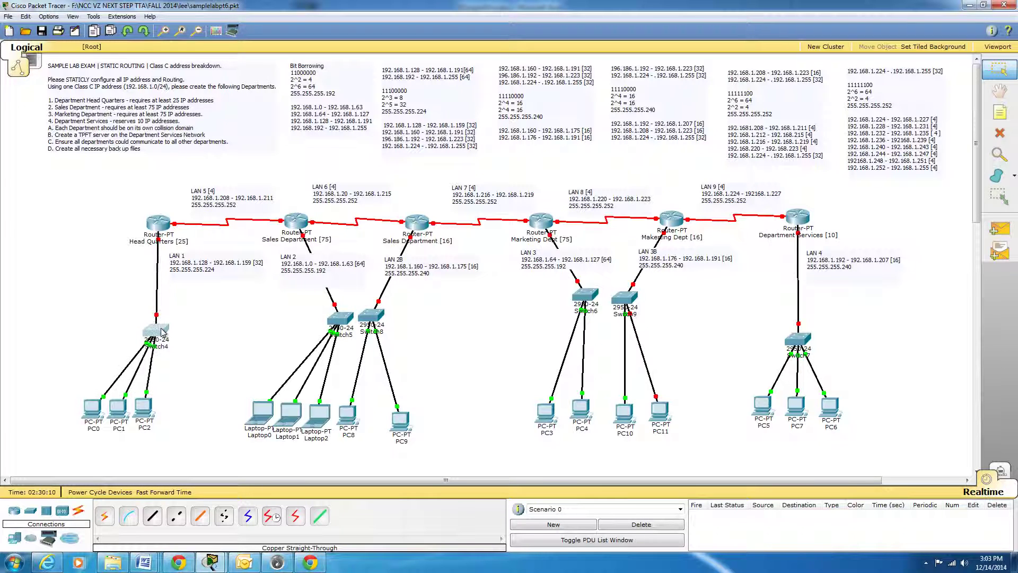
{"action": "left_click_drag", "start_coordinate": [162, 333], "coordinate": [162, 312]}
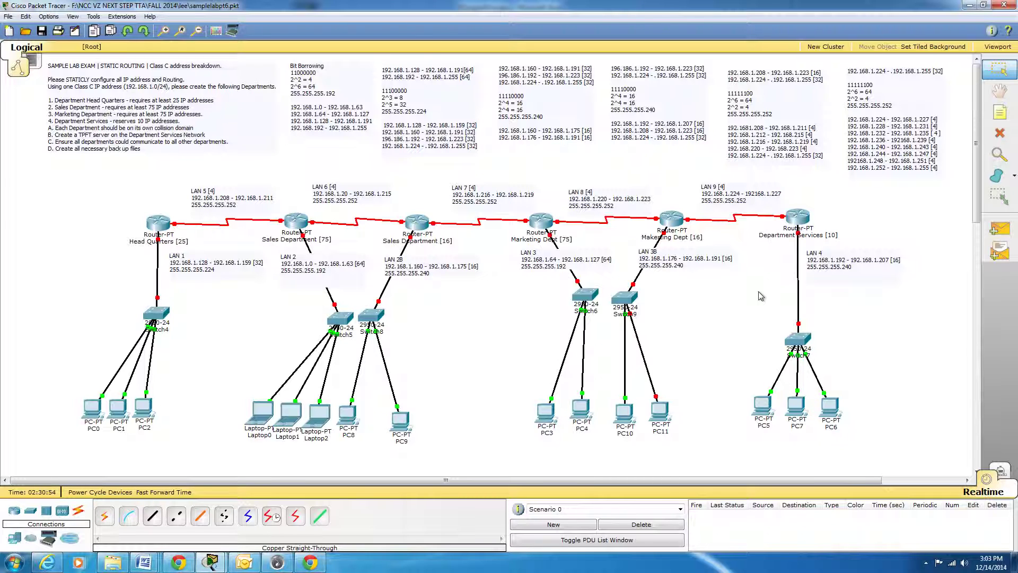
{"action": "double_click", "coordinate": [921, 170]}
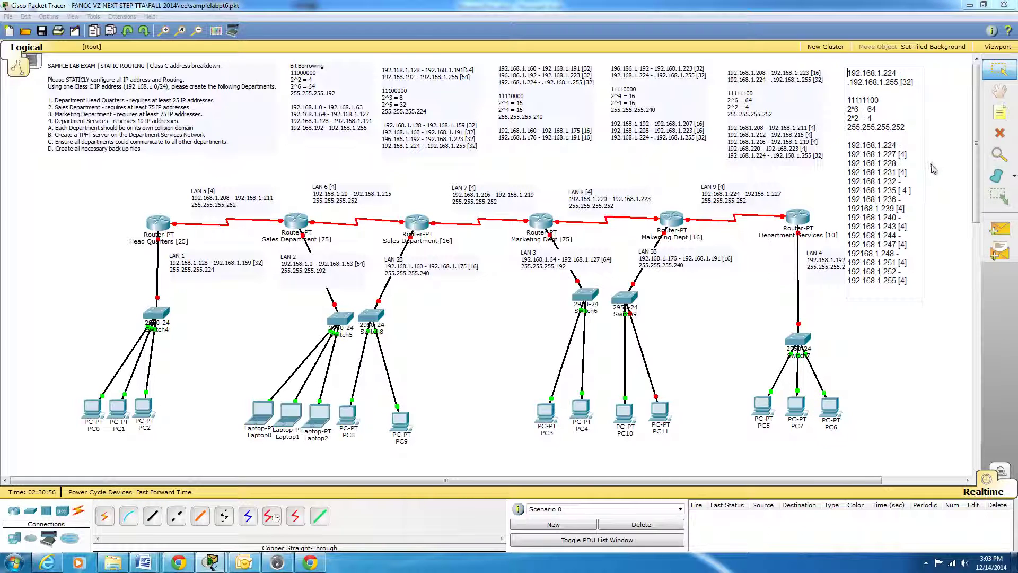
{"action": "left_click", "coordinate": [927, 177]}
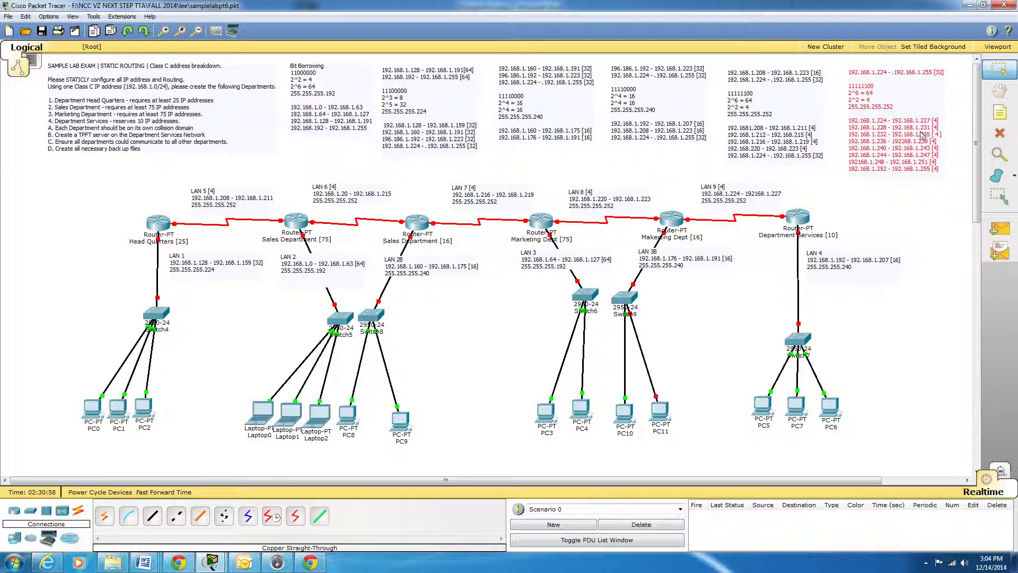